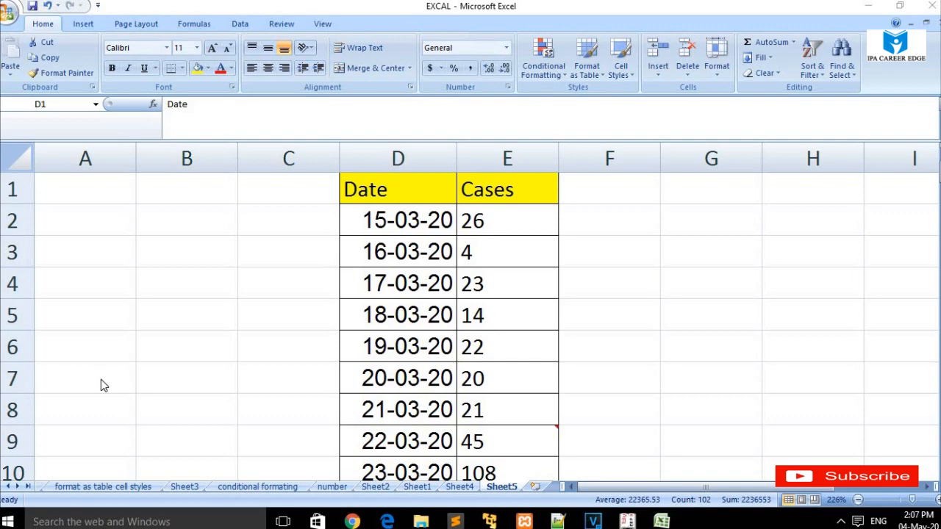
Examine the Date and Cases records from 15-03-20 down to the last row
key(ctrl+a)
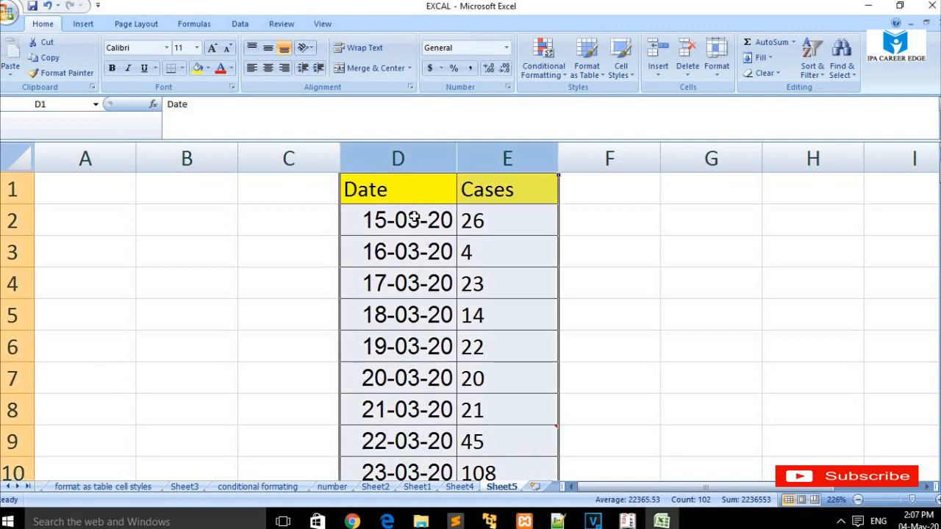
click(416, 218)
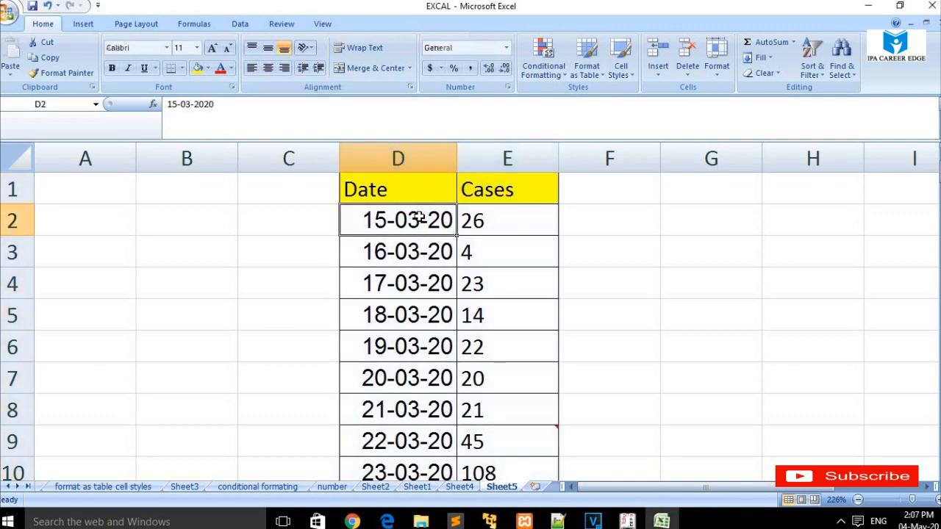
click(475, 234)
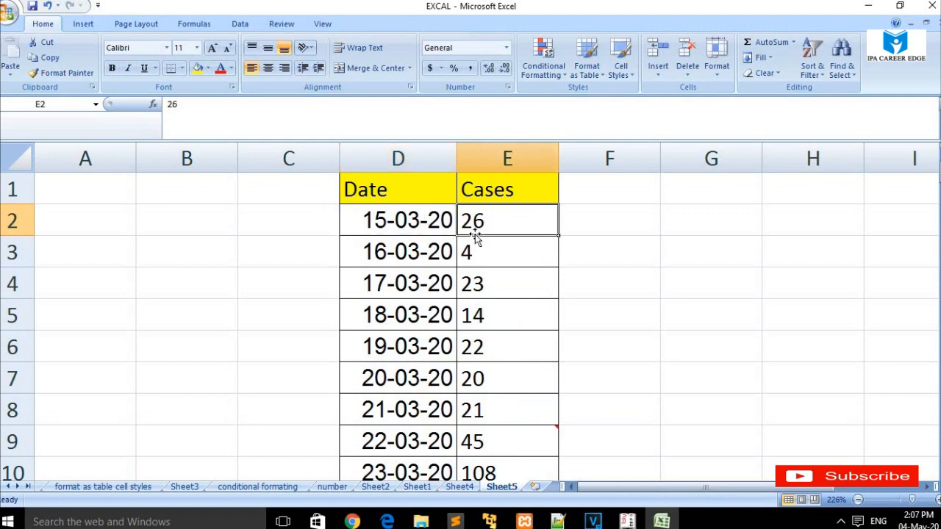
key(Down)
key(Down)
key(Down)
key(Down)
key(Down)
key(Down)
key(Down)
key(Down)
key(Down)
key(Down)
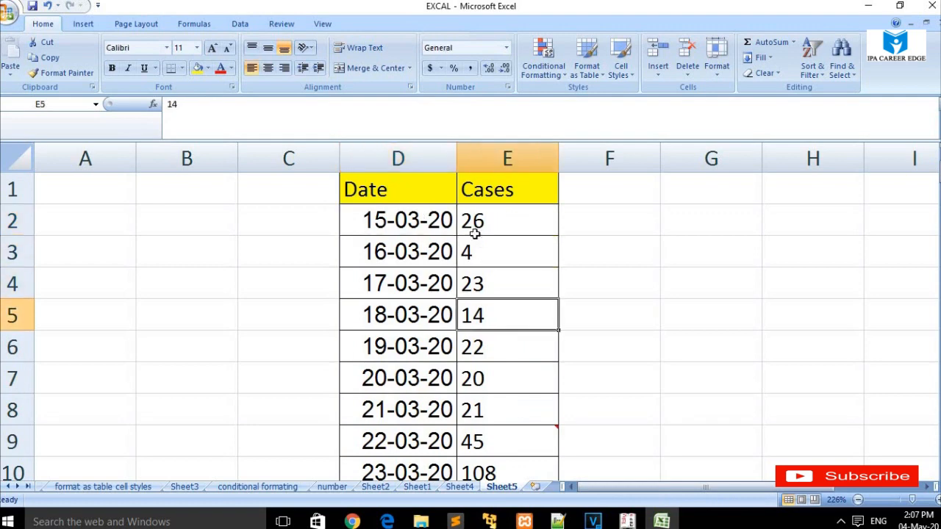
key(Down)
key(Down)
key(Down)
key(Down)
key(Down)
key(Down)
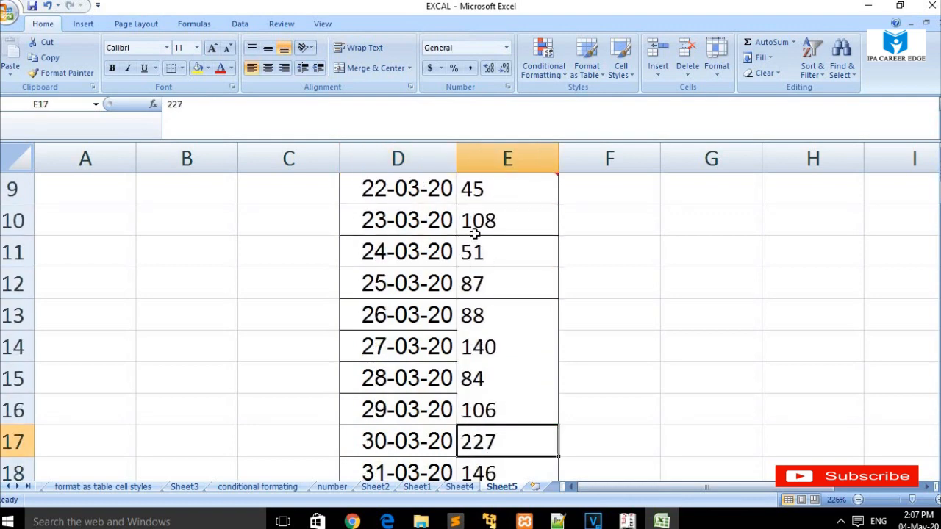
key(Down)
key(Down)
key(Down)
key(Down)
key(Down)
key(Down)
key(Down)
key(Down)
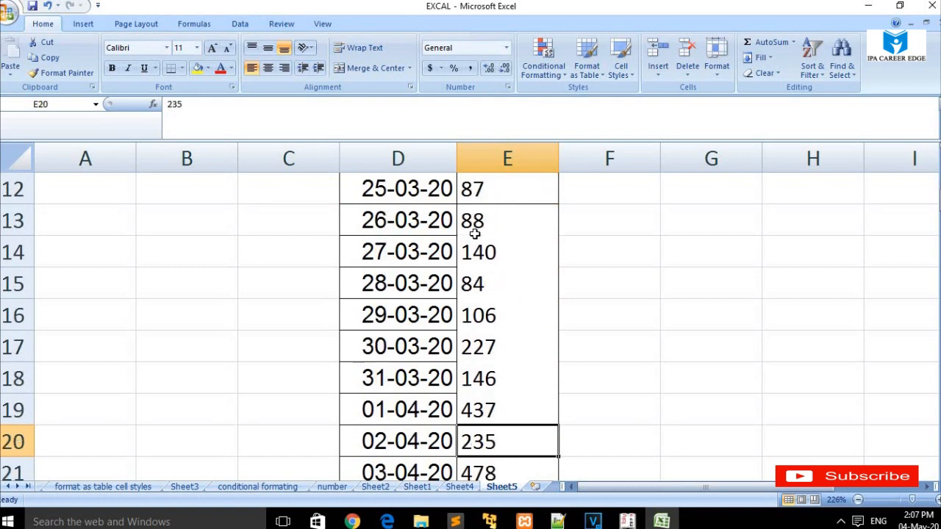
key(Down)
key(Down)
key(Down)
key(Down)
key(Down)
key(Down)
key(Down)
key(Down)
key(Down)
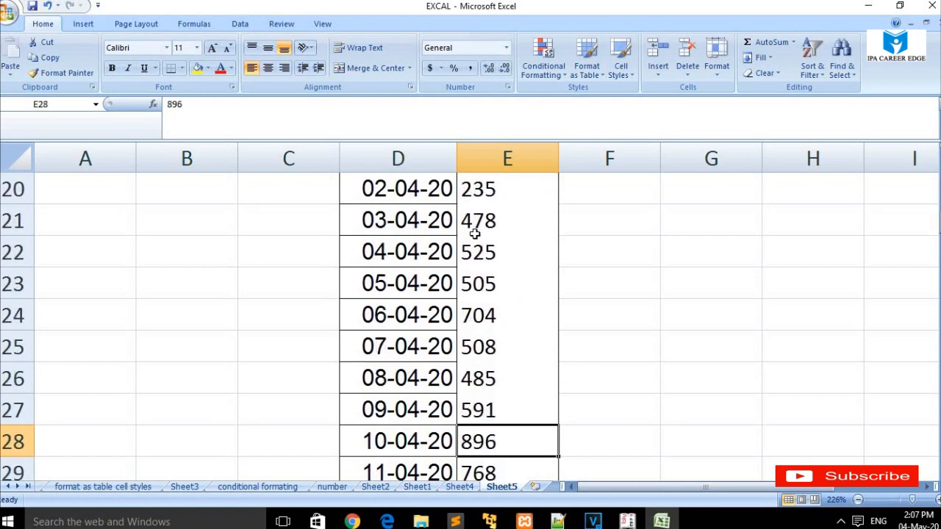
key(Down)
key(Down)
key(Down)
key(Down)
key(Down)
key(Down)
key(Down)
key(Down)
key(Down)
key(Down)
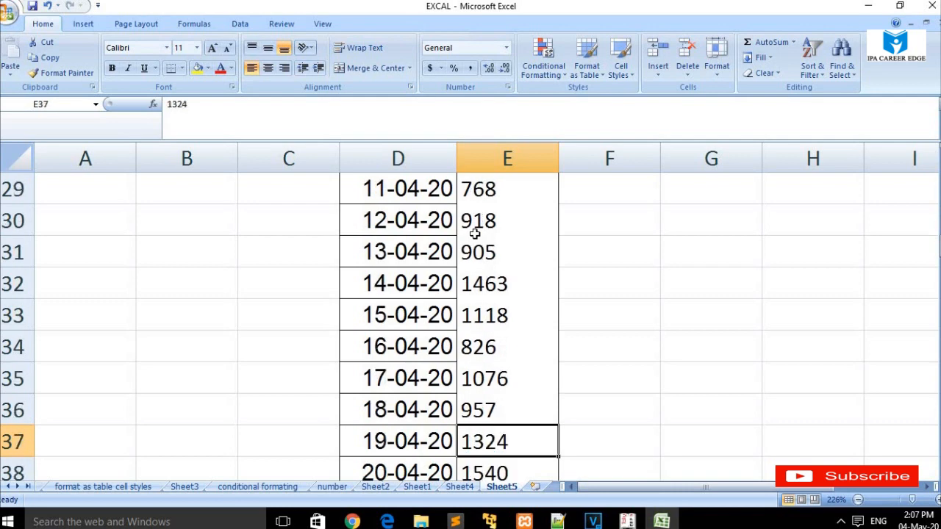
key(Down)
key(Down)
key(Down)
key(Down)
key(Down)
key(Down)
key(Down)
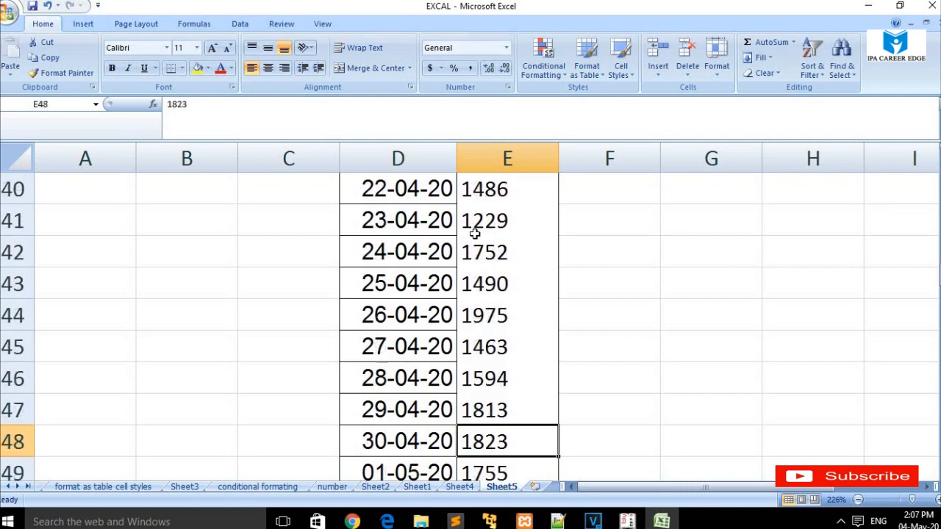
Go back up through the Cases column to its header, reviewing the daily values
key(Up)
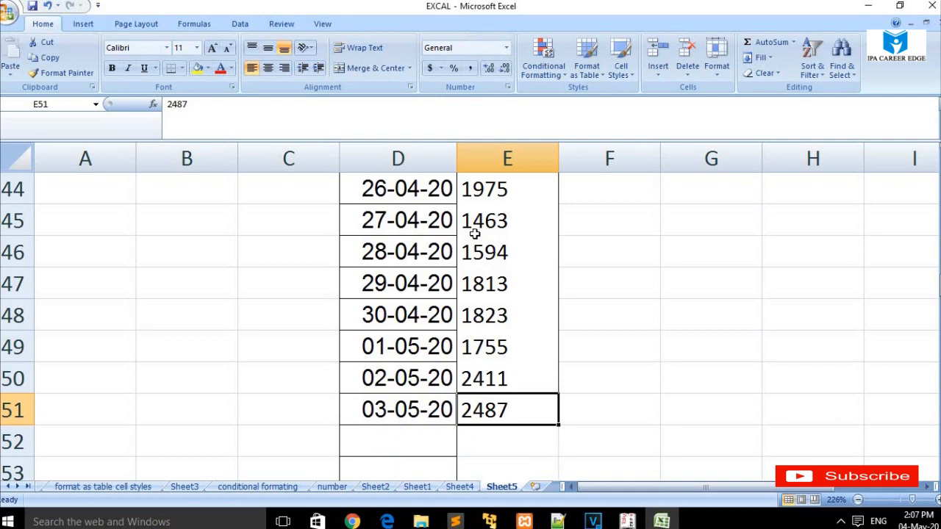
key(Up)
key(Up)
key(Up)
key(Up)
key(Up)
key(Up)
key(Up)
key(Up)
key(Up)
key(Up)
key(Up)
key(Up)
key(Up)
key(Up)
key(Up)
key(Up)
key(Up)
key(Up)
key(Up)
key(Up)
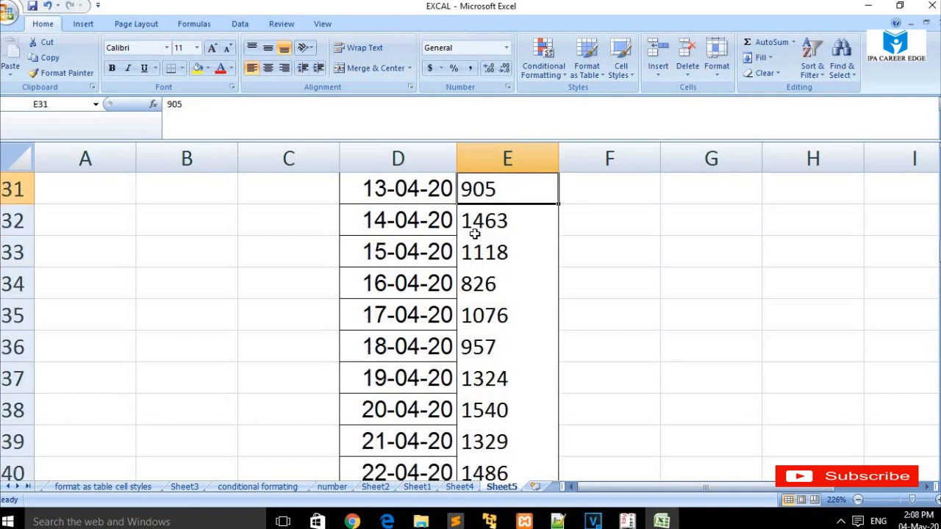
key(Up)
key(Up)
key(Up)
key(Up)
key(Up)
key(Up)
key(Up)
key(Up)
key(Up)
key(Up)
key(Up)
key(Up)
key(Up)
key(Up)
key(Up)
key(Up)
key(Up)
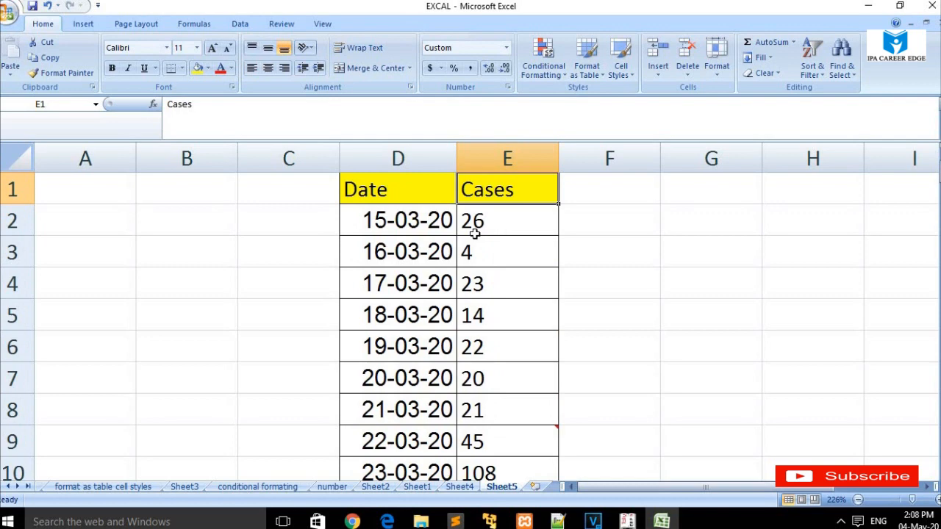
Insert a 2-D clustered column chart from the whole Date and Cases table
click(475, 233)
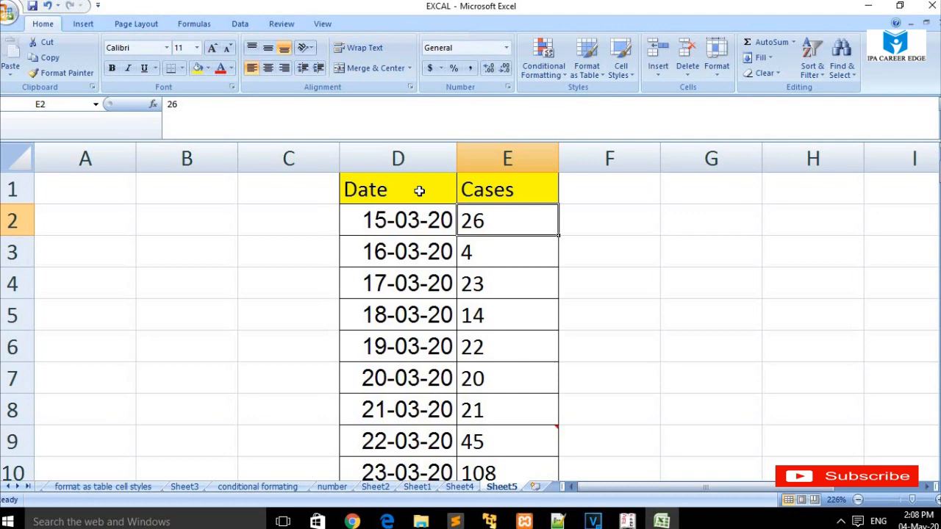
key(ctrl+a)
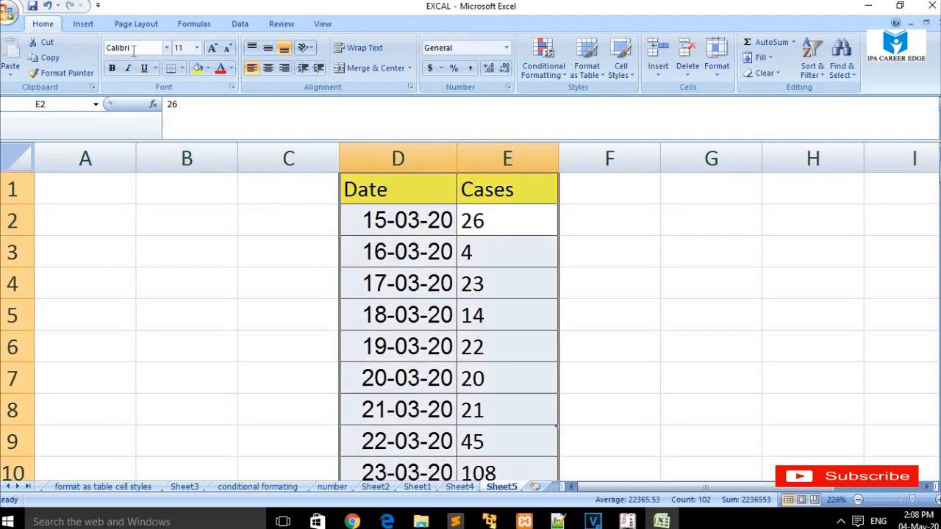
click(85, 25)
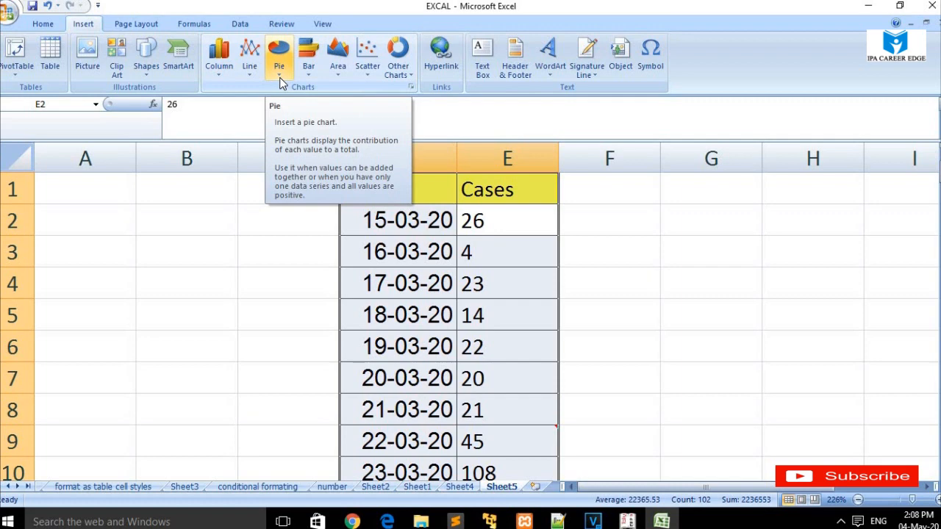
click(228, 69)
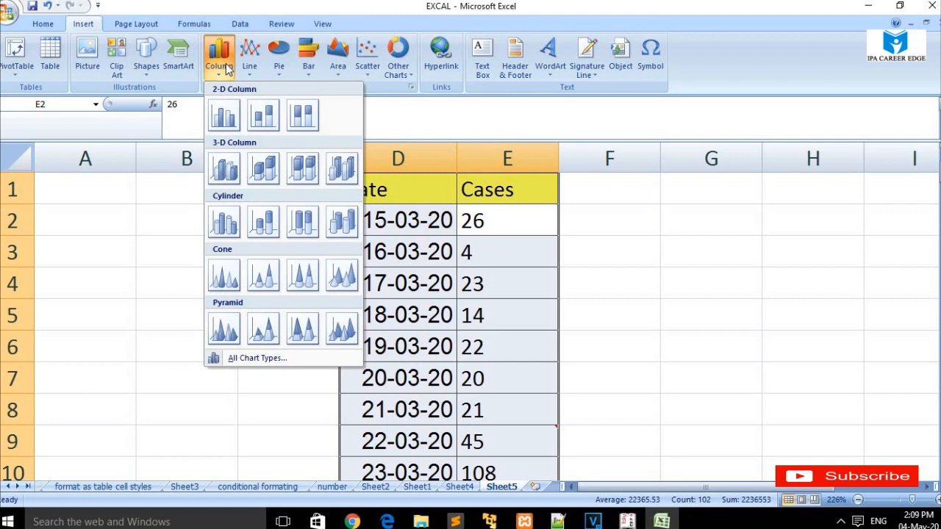
click(233, 108)
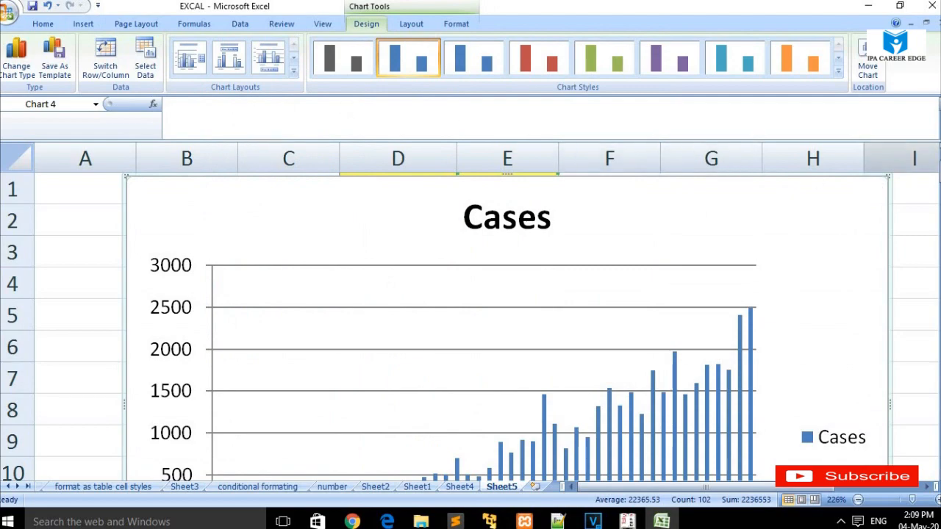
Examine the column chart's bars and date axis, and select the column for the latest date
mouse_move(938, 175)
mouse_down()
mouse_move(937, 189)
mouse_move(938, 175)
mouse_up()
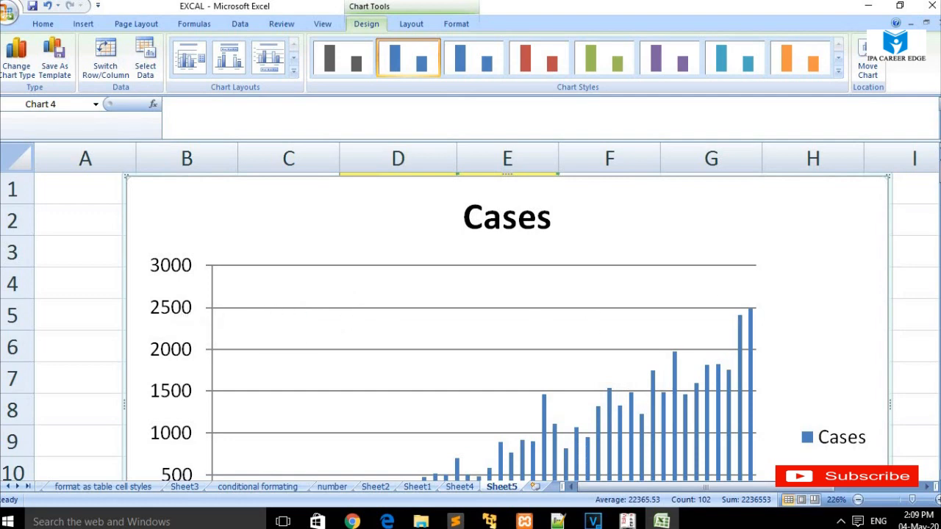
scroll(466, 349, down, 1)
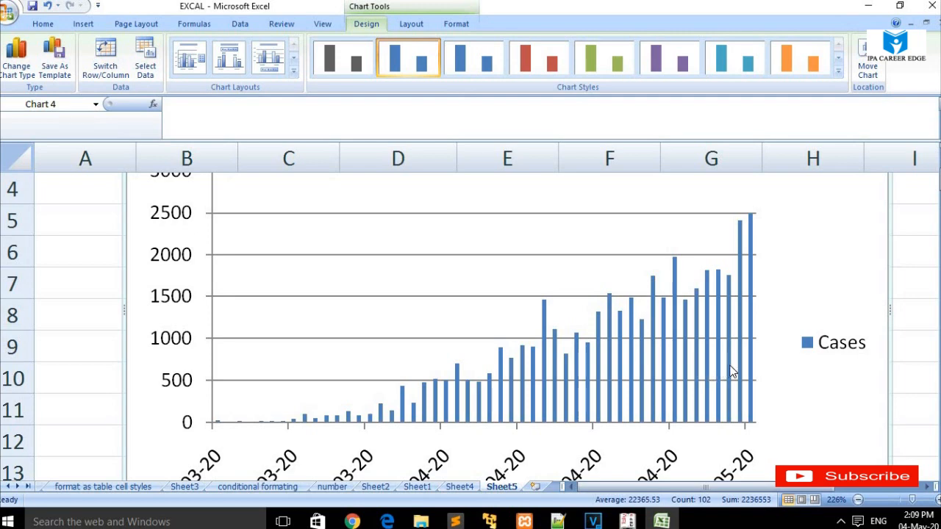
click(751, 360)
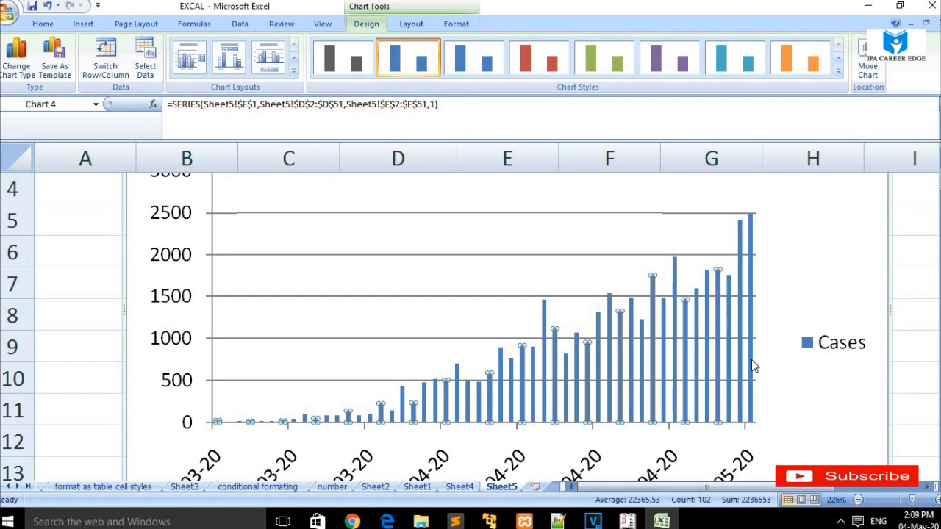
click(754, 341)
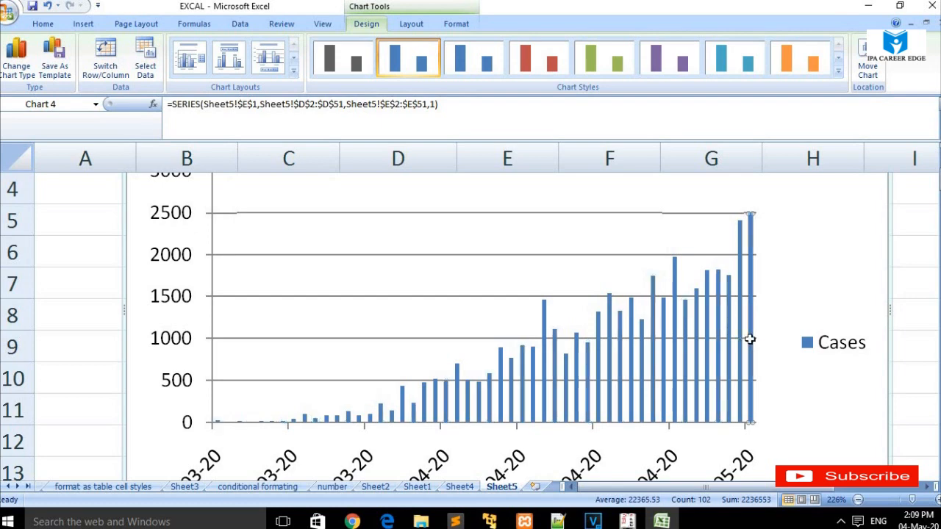
Switch the chart's rows and columns so each date becomes its own series, and examine the date legend
click(113, 62)
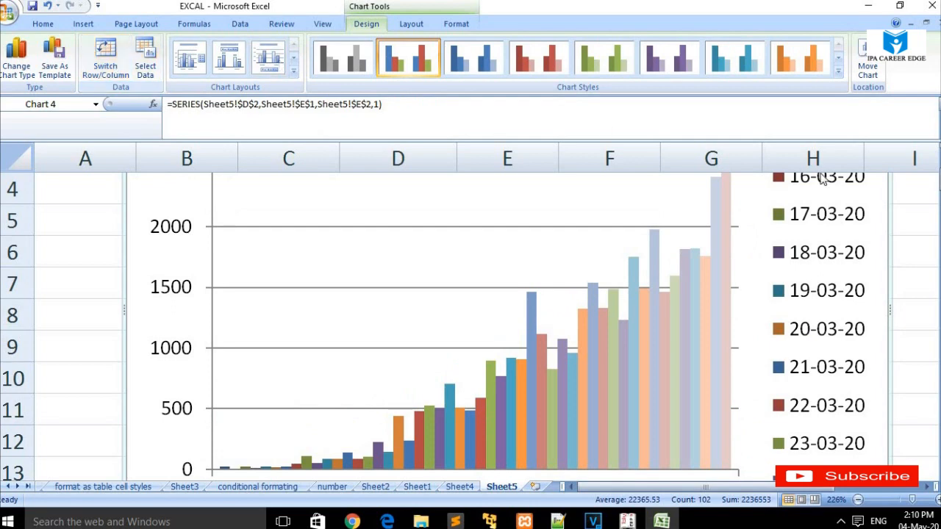
scroll(881, 209, up, 1)
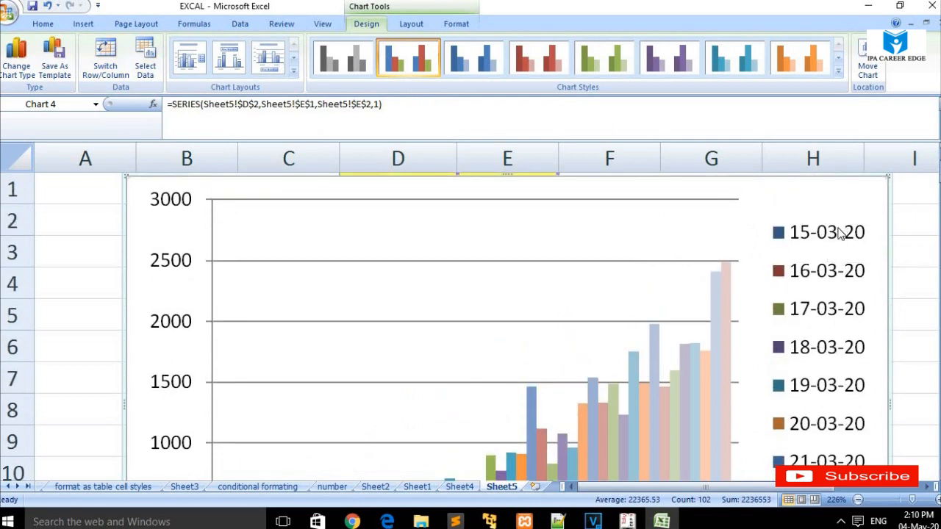
drag(939, 177, 939, 195)
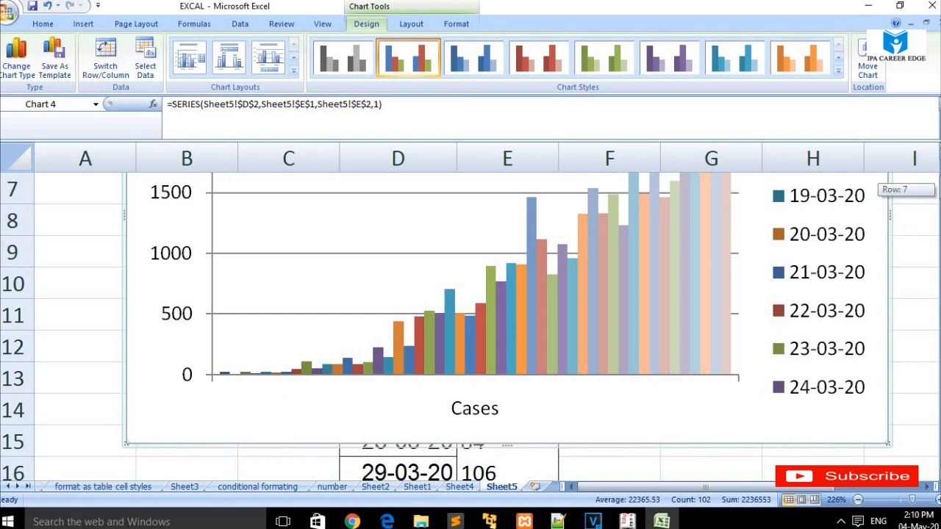
scroll(507, 324, up, 2)
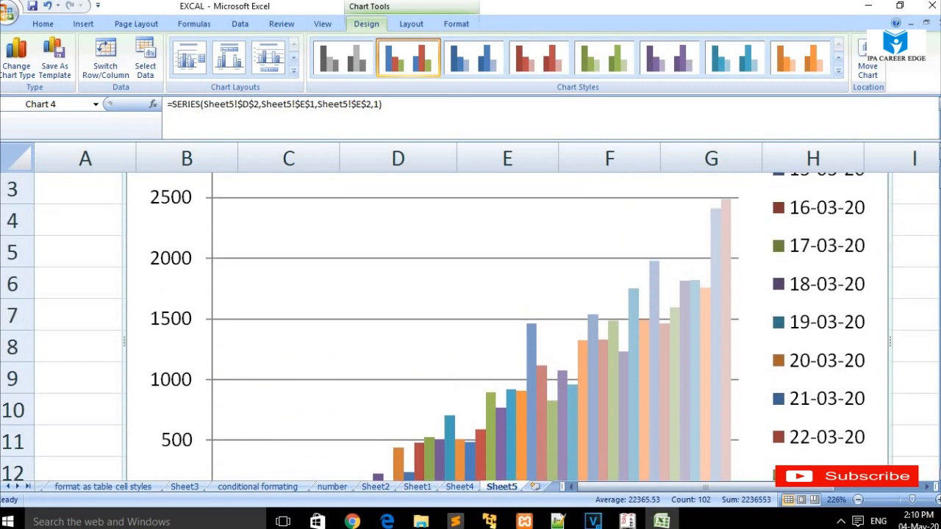
Try the blue and red chart styles on the per-date series, and switch the rows and columns back
click(471, 63)
click(538, 59)
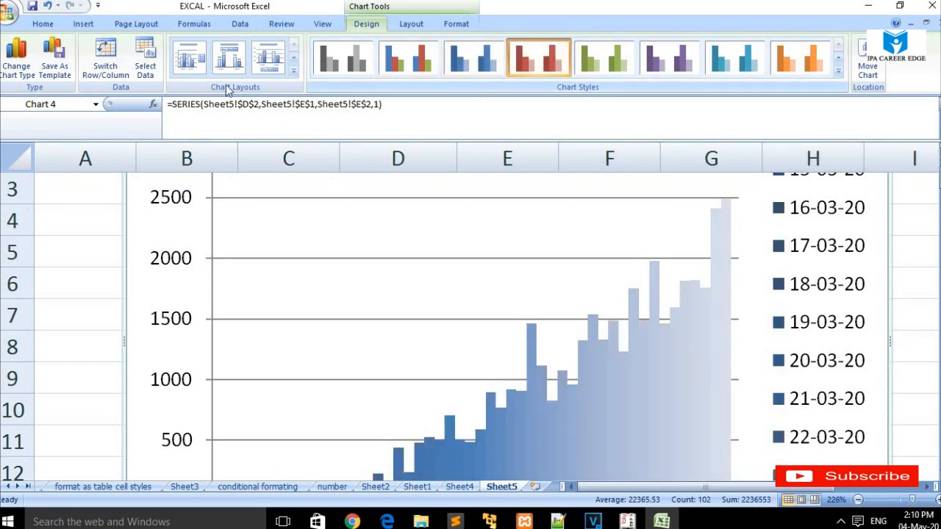
click(107, 50)
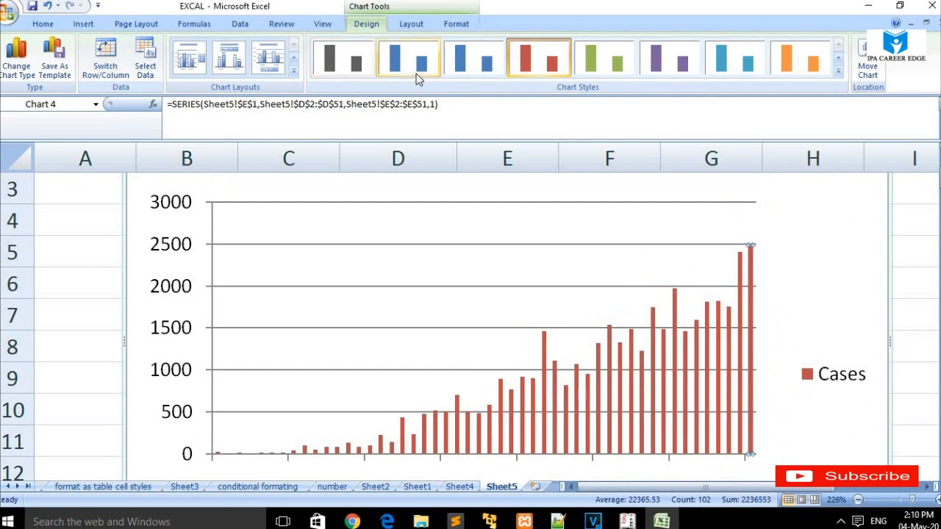
Try the blue, green, purple and teal chart styles on the Cases columns, and apply the orange style
click(454, 70)
click(604, 63)
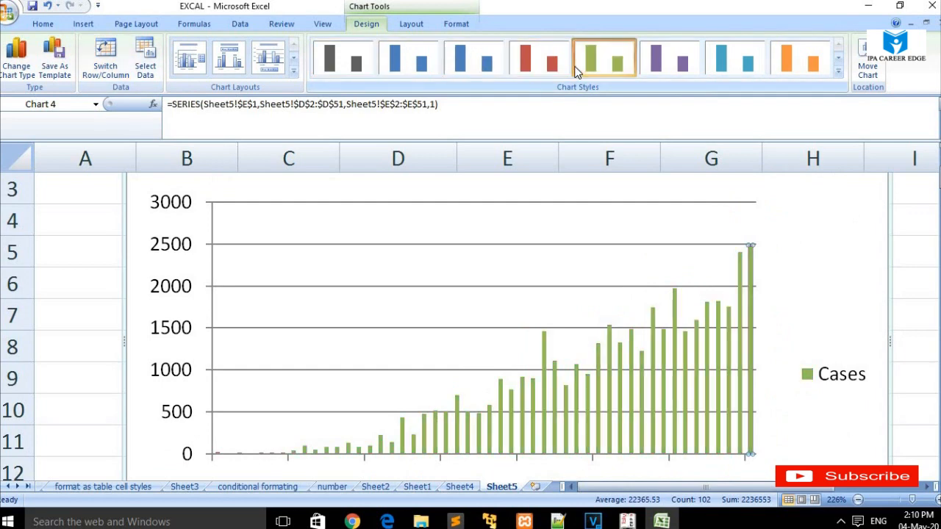
click(669, 71)
click(733, 62)
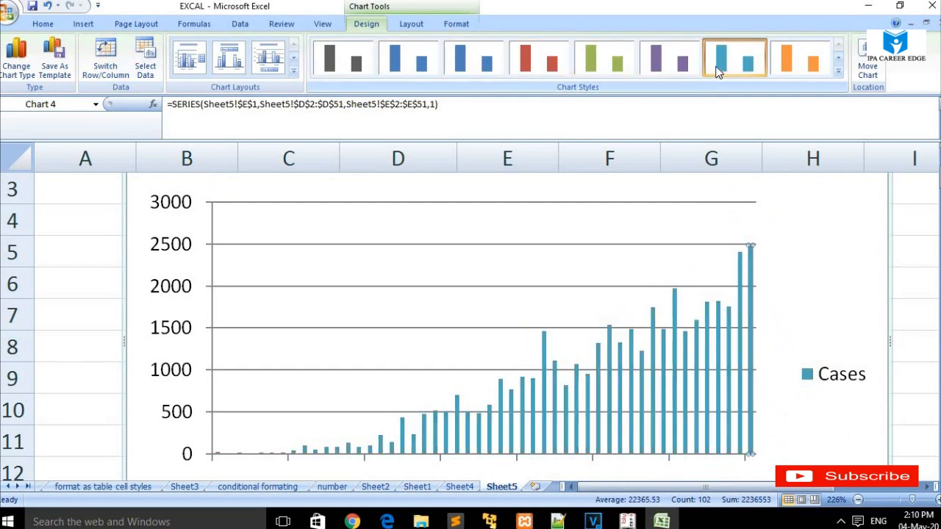
click(797, 65)
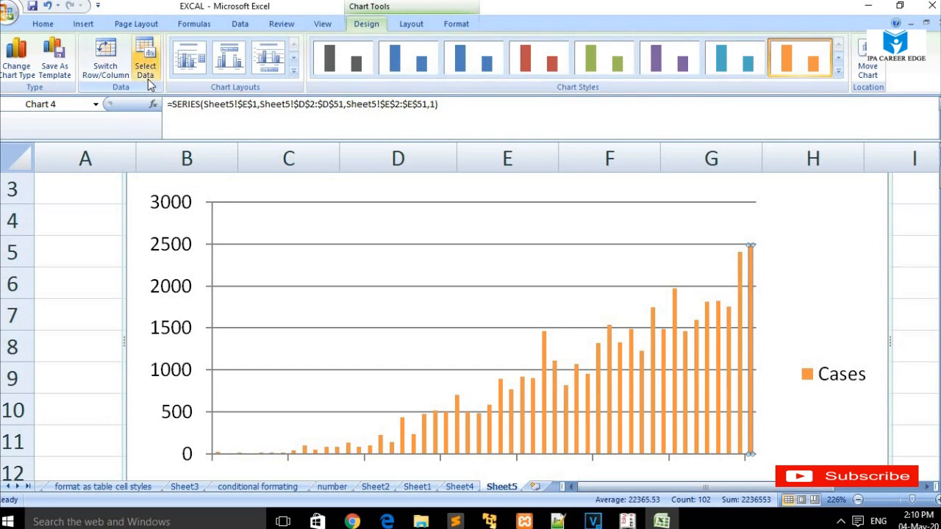
Change the Cases column chart to a basic 2-D line chart and view its date axis
click(147, 24)
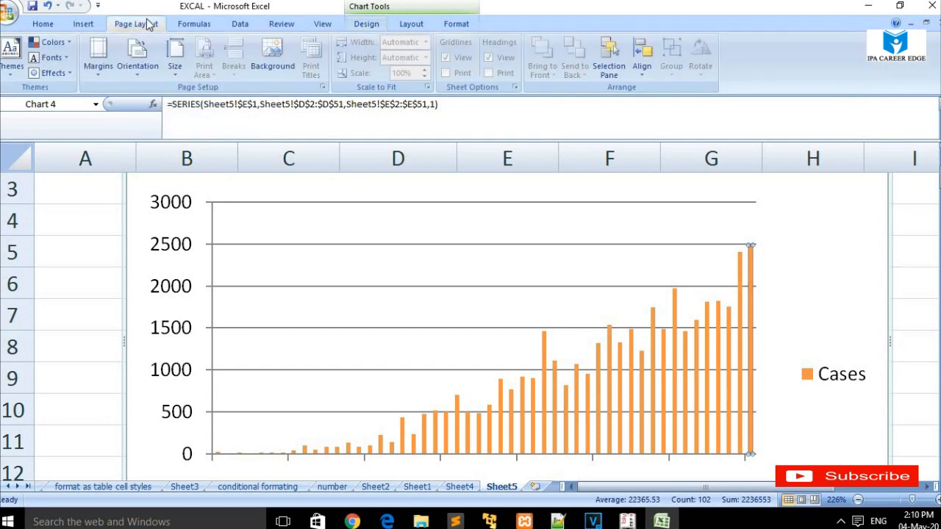
click(85, 24)
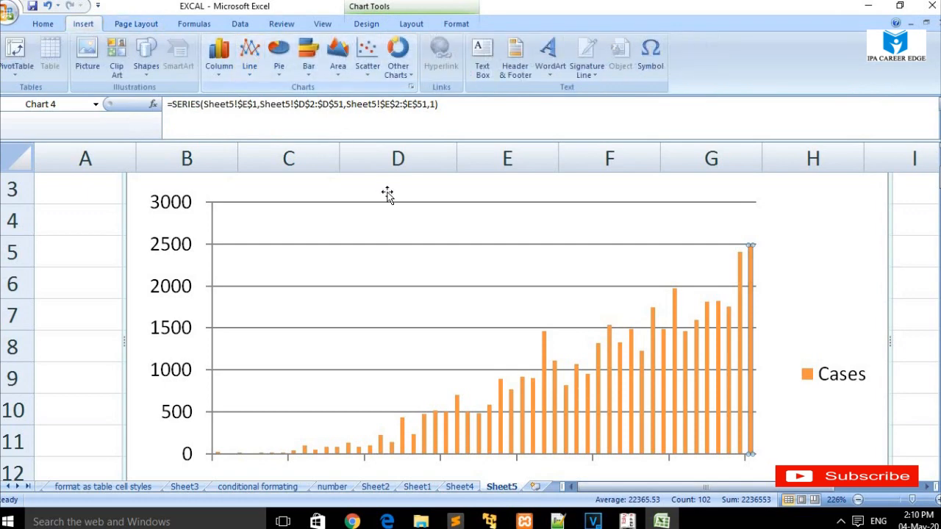
click(249, 58)
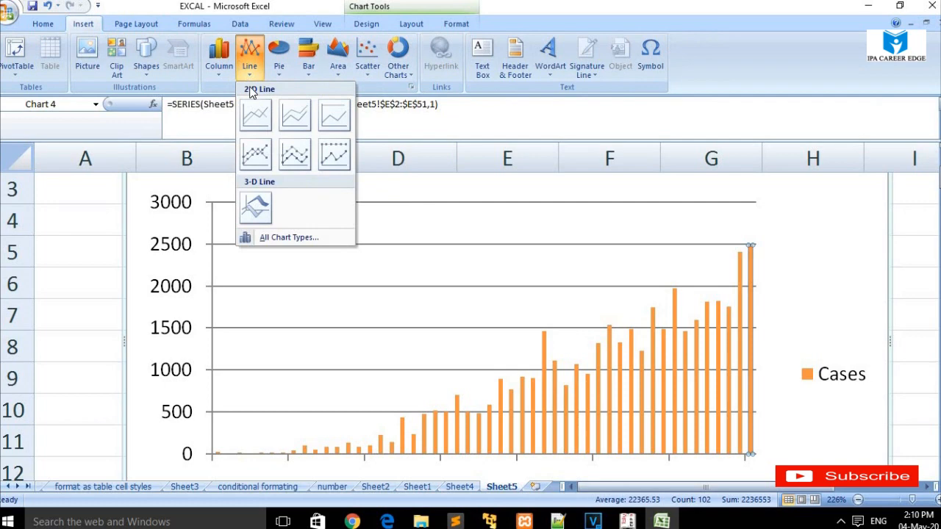
click(256, 115)
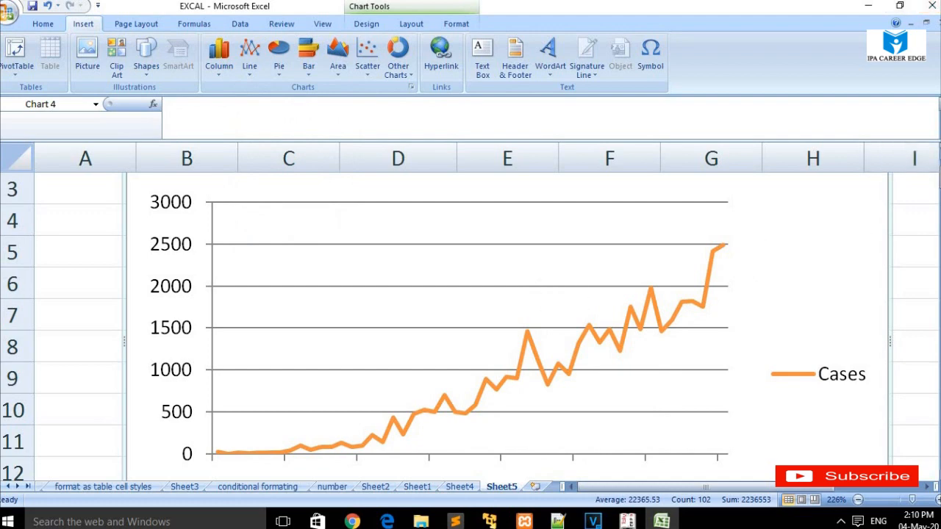
scroll(793, 225, down, 1)
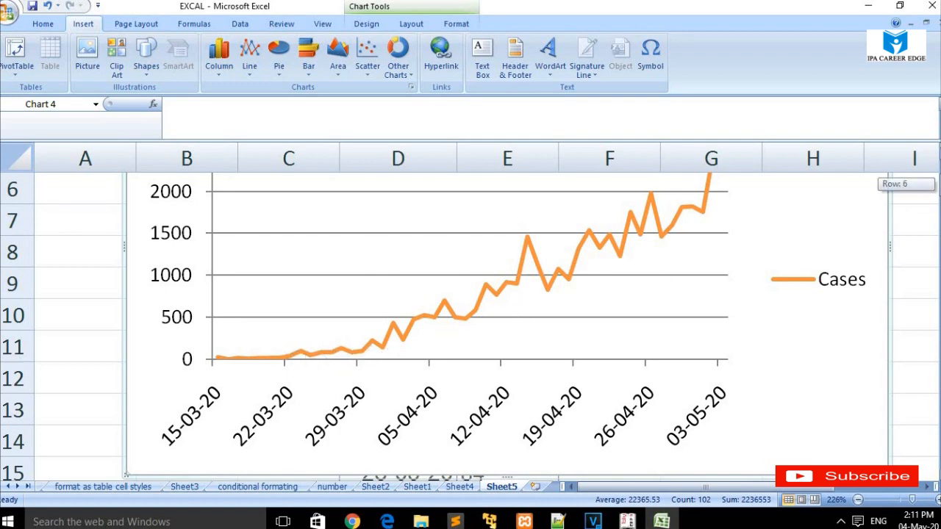
Change the Cases line chart to a basic 2-D pie chart and examine the values of its slices
scroll(471, 309, up, 1)
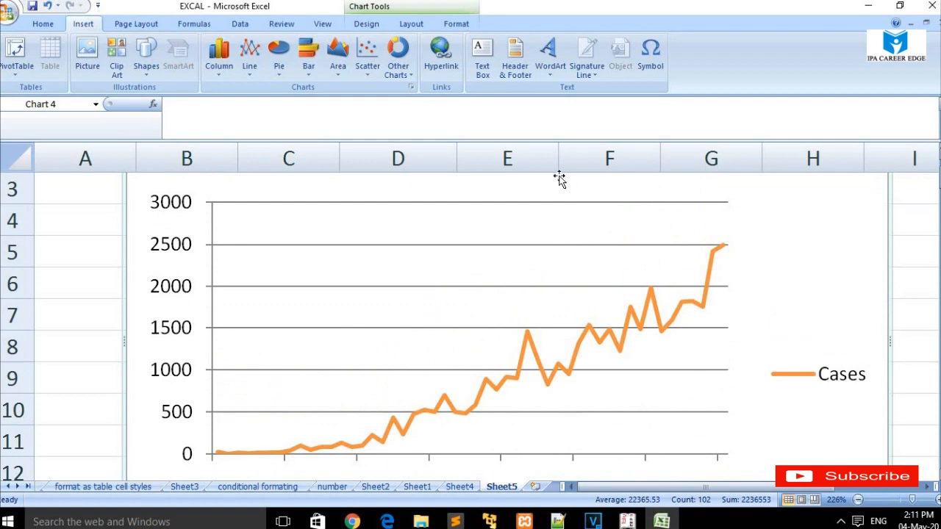
click(280, 71)
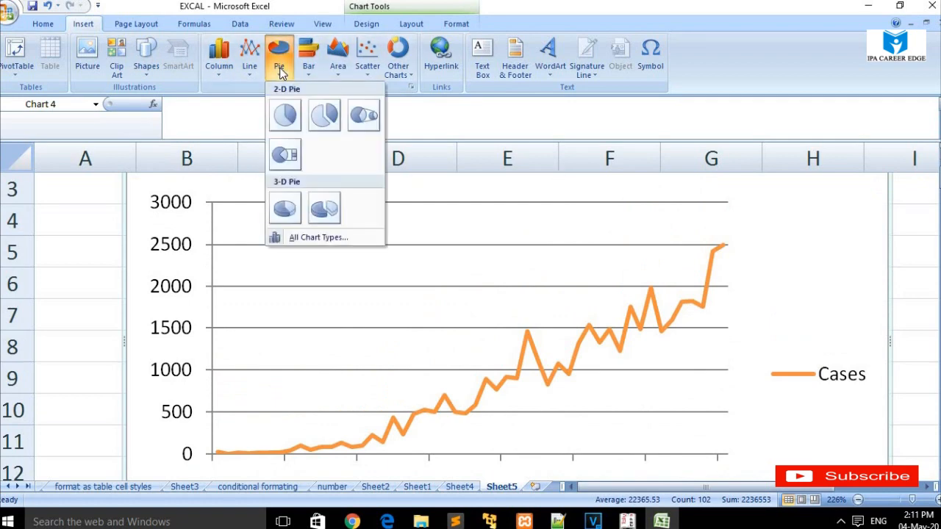
click(284, 114)
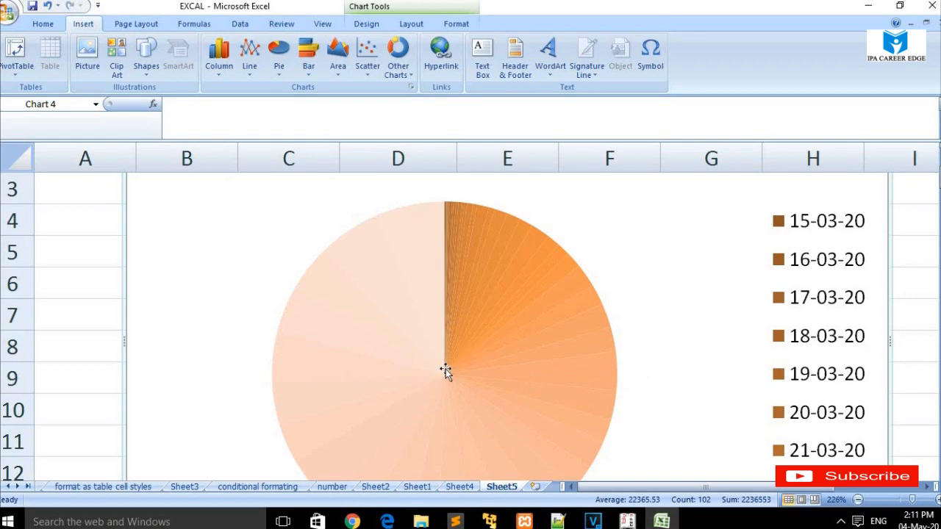
click(468, 294)
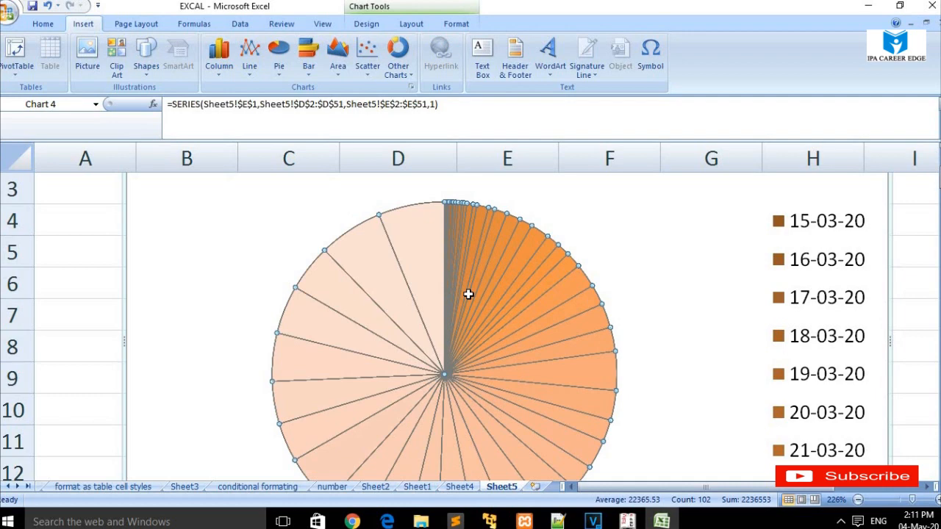
mouse_move(461, 296)
mouse_move(443, 374)
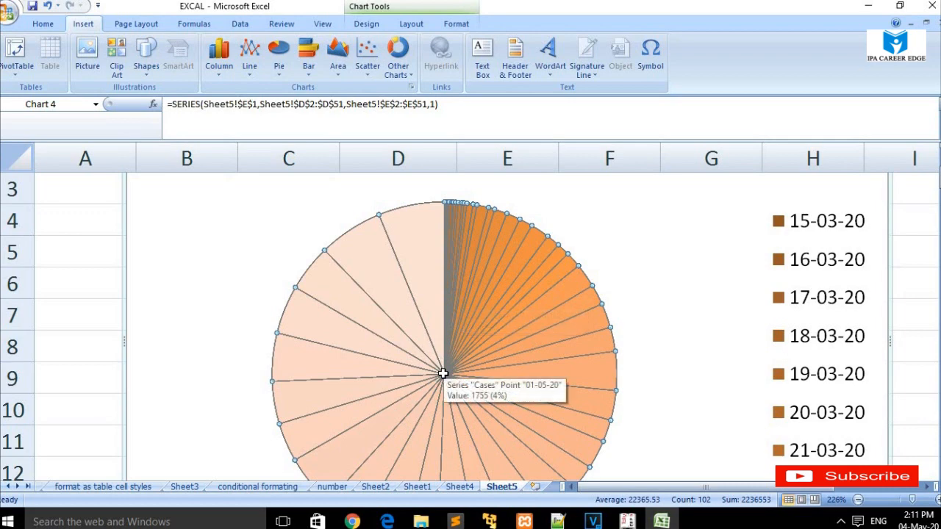
click(595, 417)
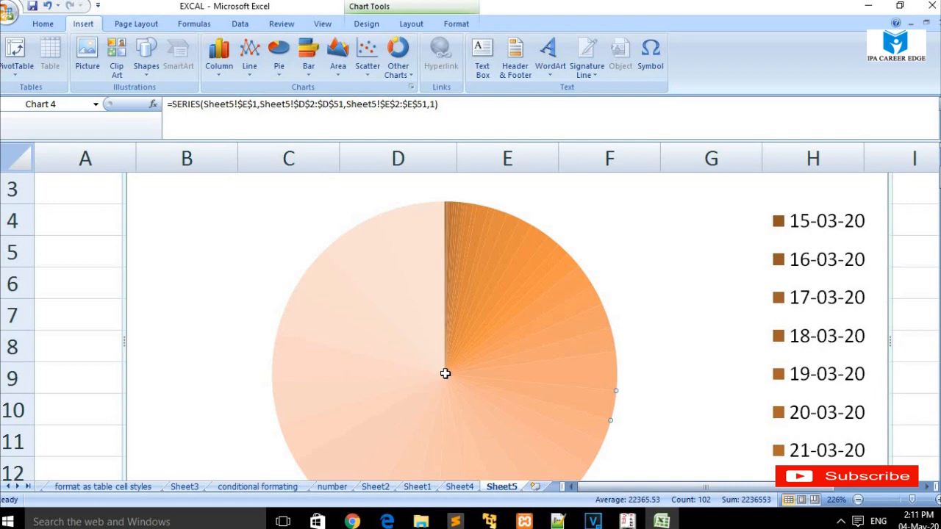
Try the exploded 2-D pie and the Pie of Pie chart types on the Cases chart
click(278, 57)
click(324, 117)
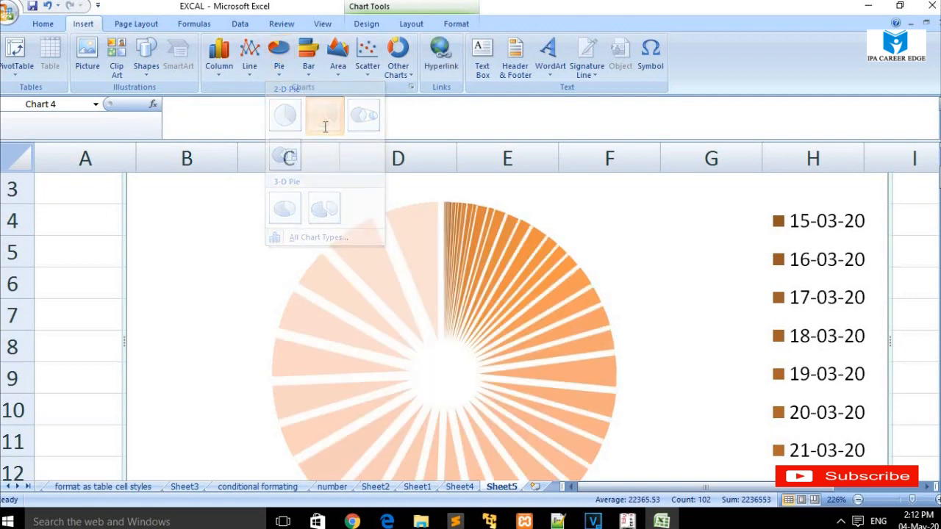
click(283, 68)
click(363, 115)
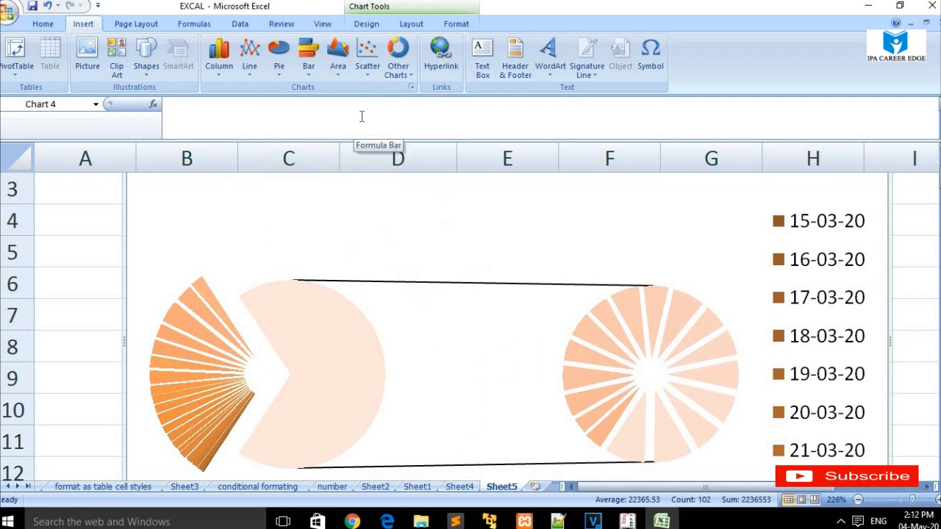
Try the 2-D clustered bar and the markers-only scatter chart types on the Cases data
click(286, 70)
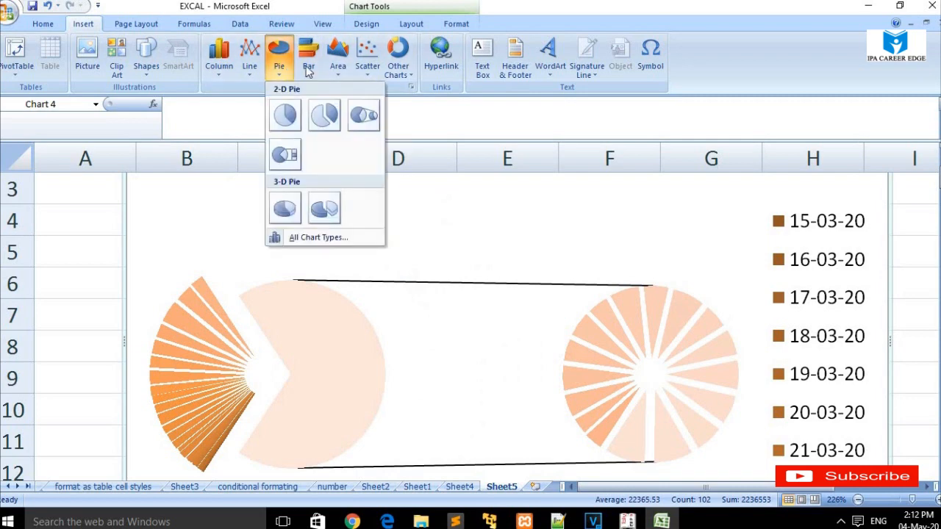
click(308, 68)
click(315, 111)
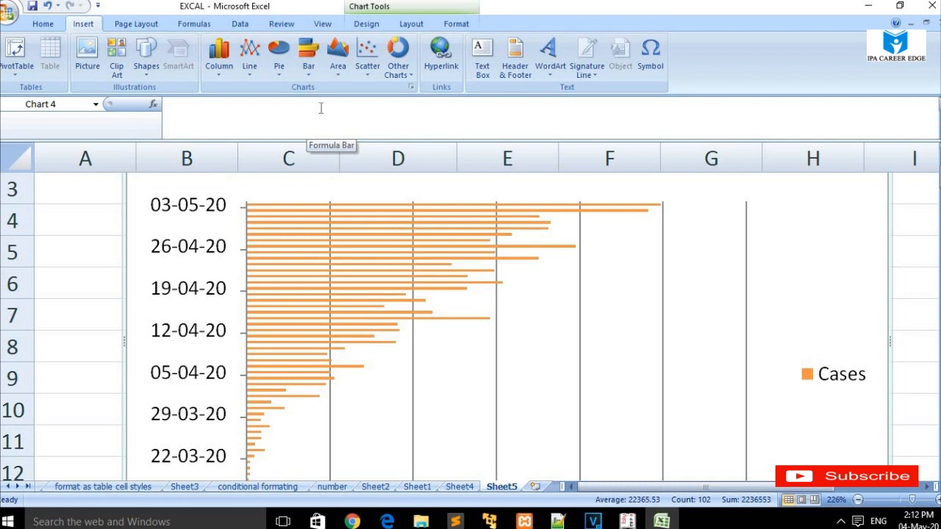
click(370, 67)
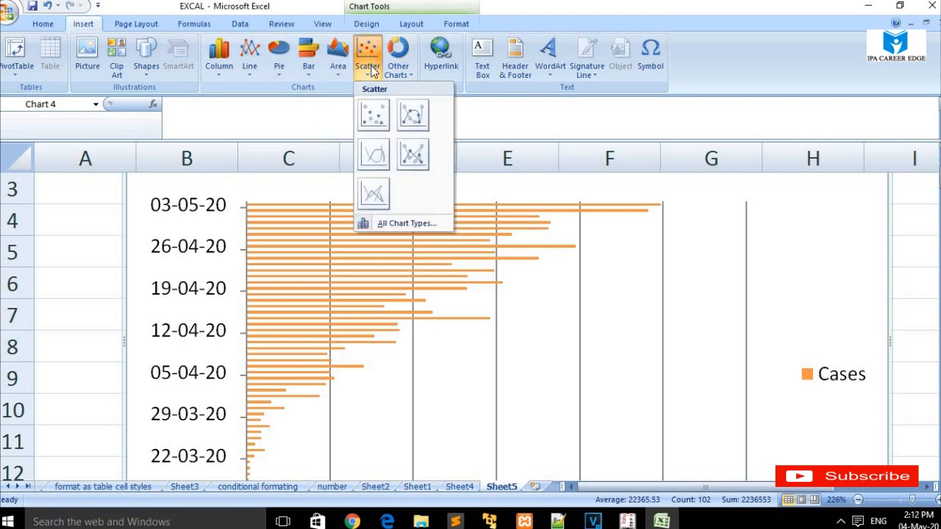
click(373, 113)
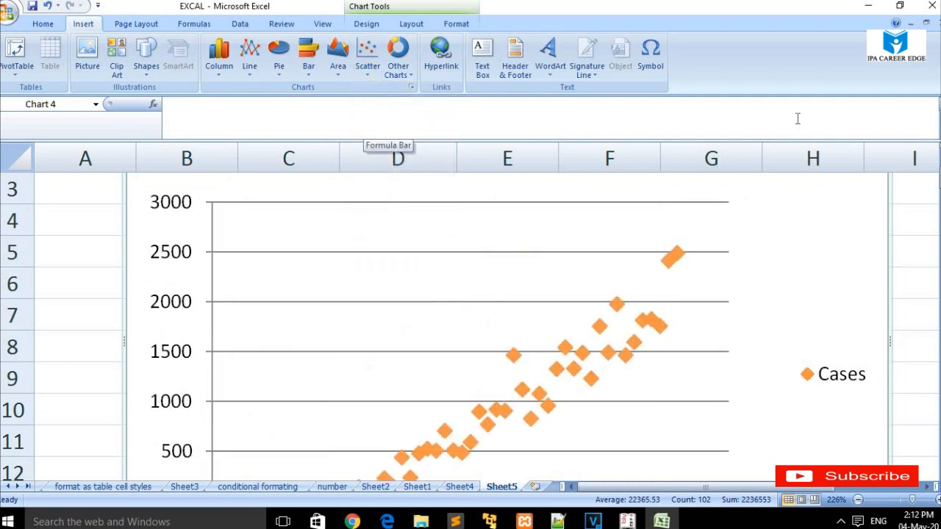
drag(940, 171, 940, 177)
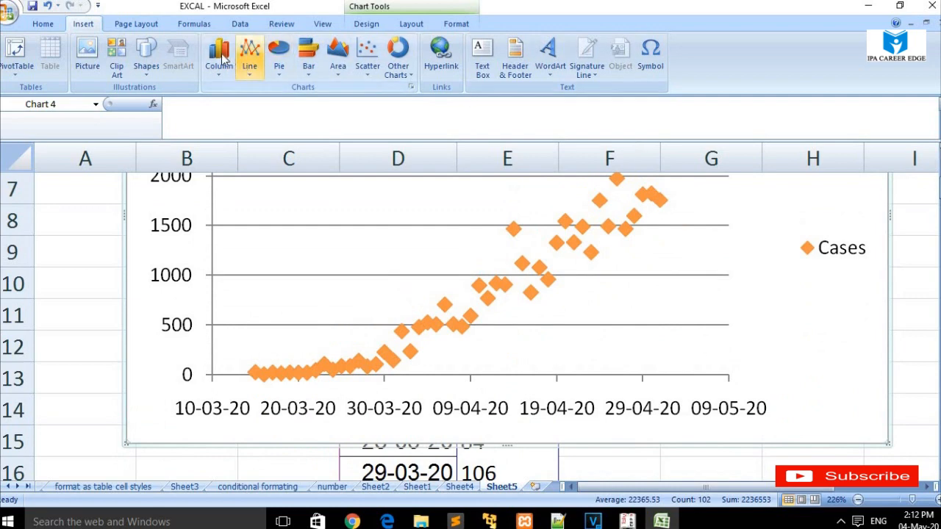
Try the 3-D clustered column and the 2-D clustered column types on the Cases chart
click(219, 60)
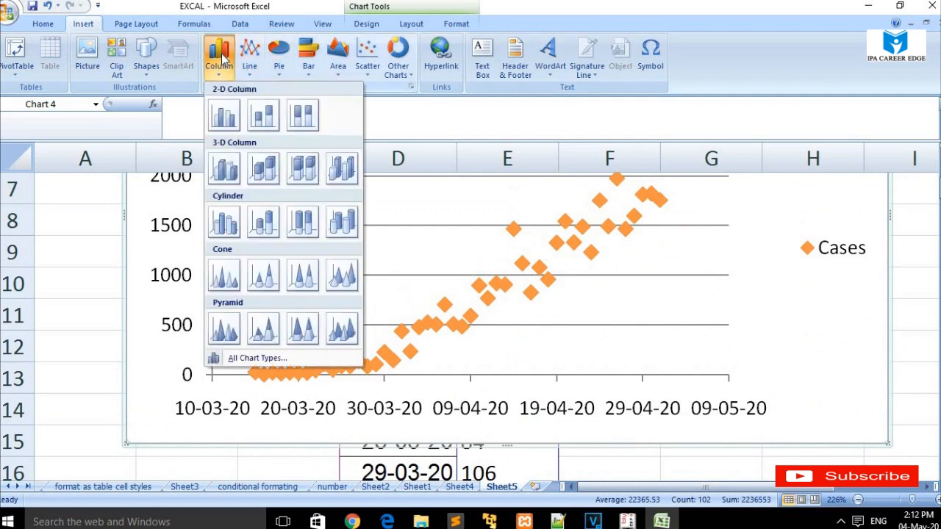
click(224, 167)
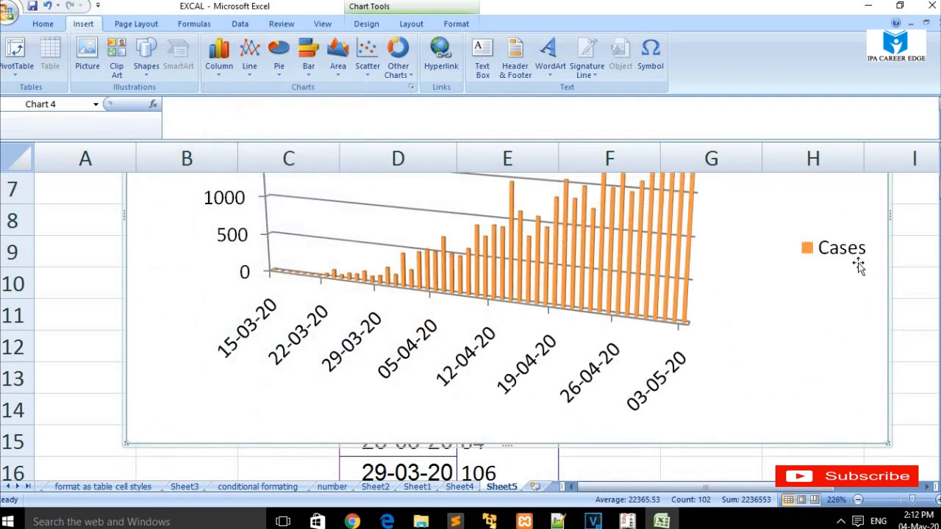
scroll(871, 180, up, 2)
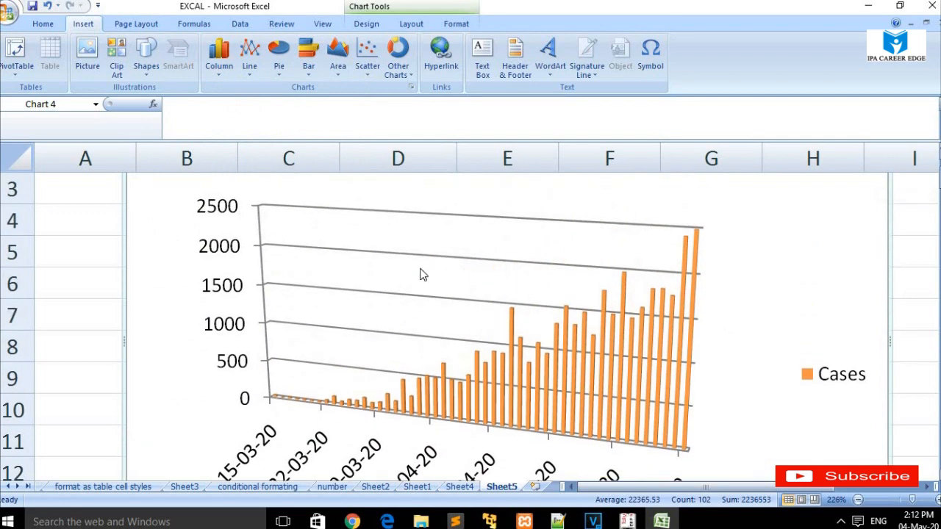
click(233, 58)
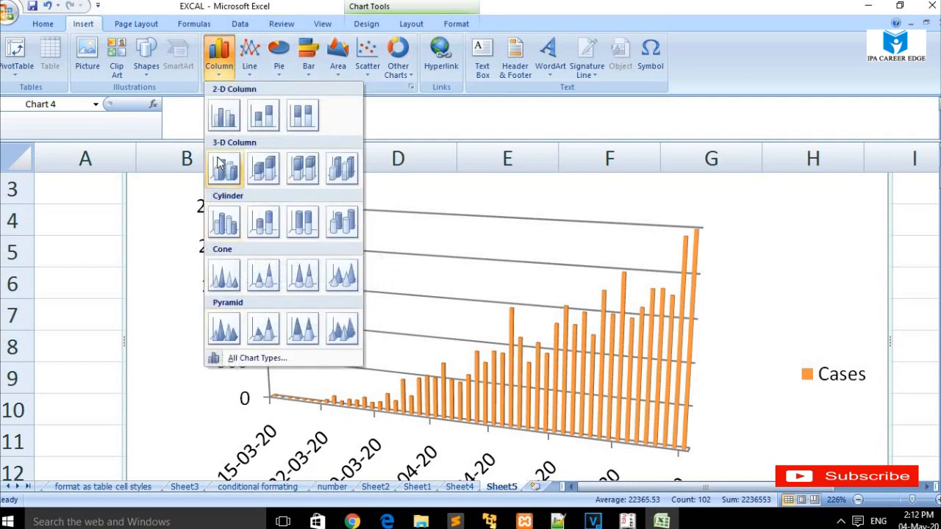
click(222, 123)
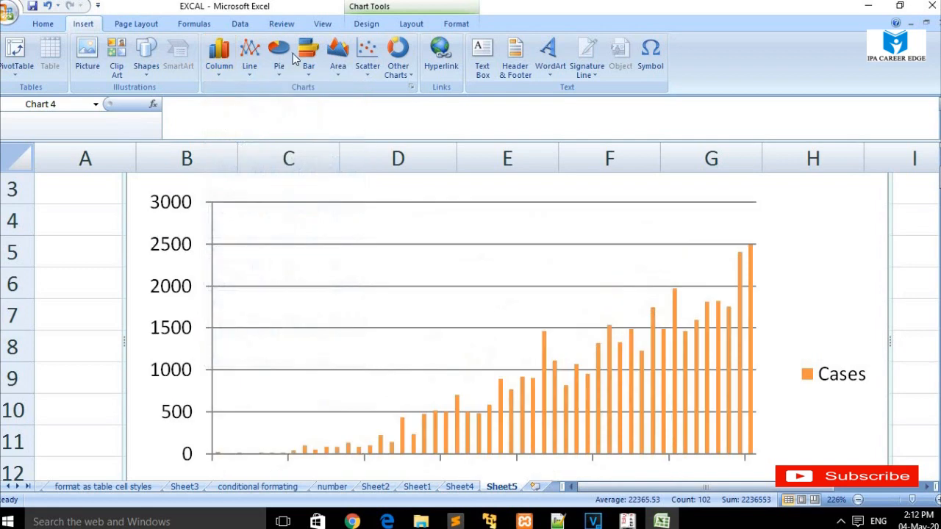
Change the Cases chart to a basic 2-D line chart
click(258, 73)
click(256, 115)
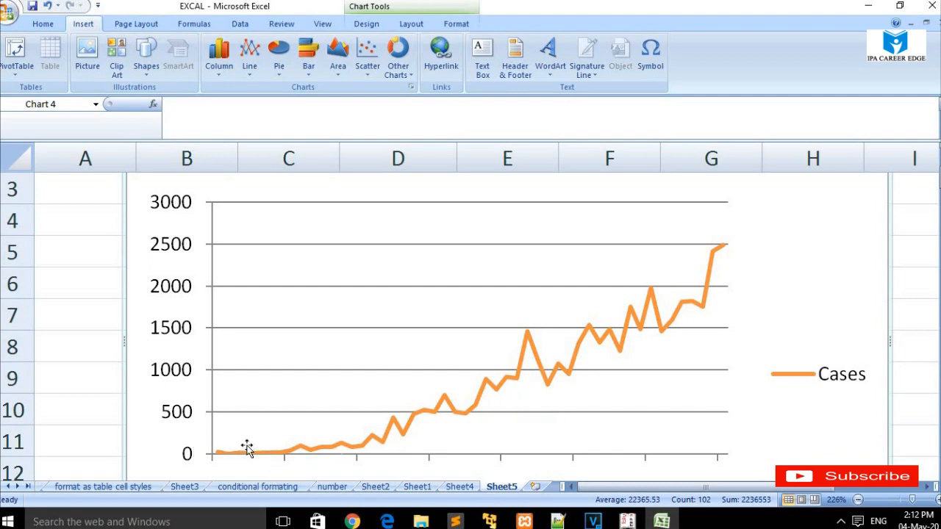
mouse_move(287, 452)
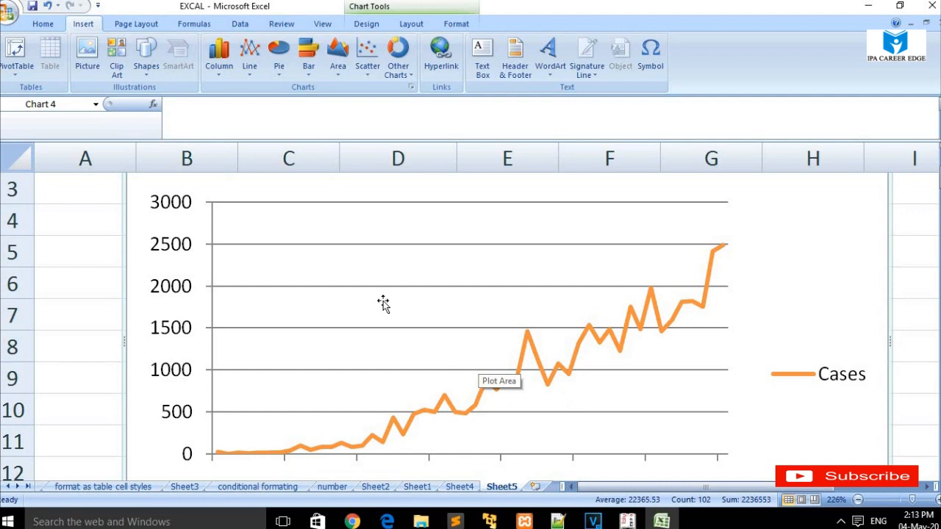
Copy the entire Cases line chart by its chart area
right_click(356, 271)
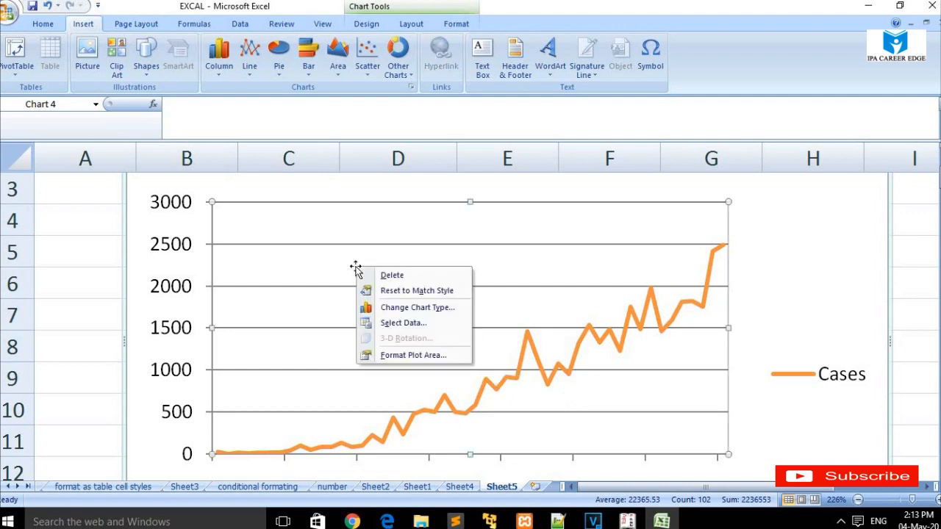
click(355, 266)
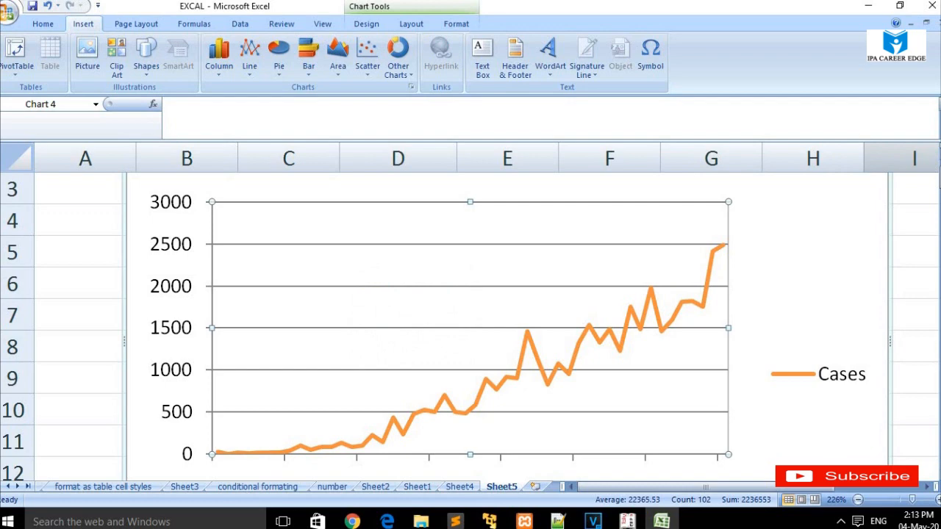
scroll(388, 272, up, 1)
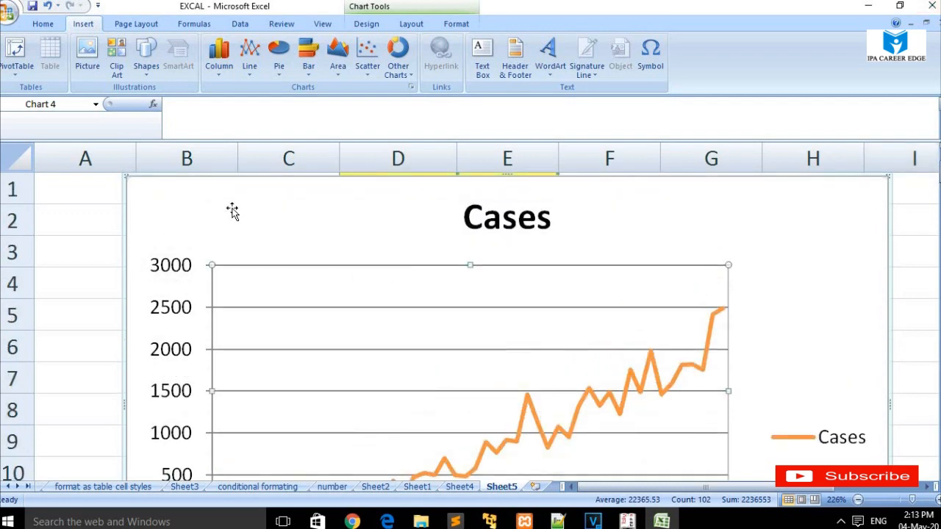
right_click(233, 211)
click(253, 234)
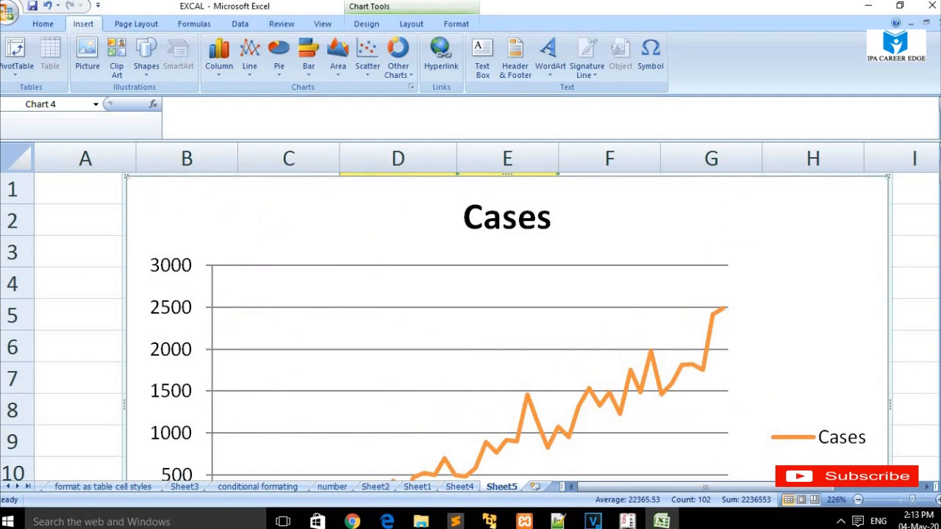
Open the Word document "excel" from the desktop, maximize it, and paste the copied Cases chart before the first paragraph
click(868, 6)
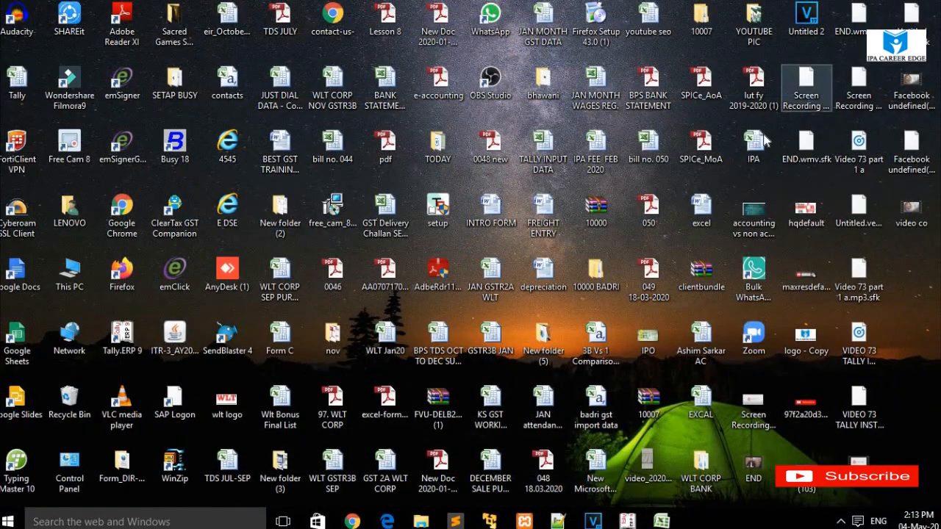
double_click(701, 217)
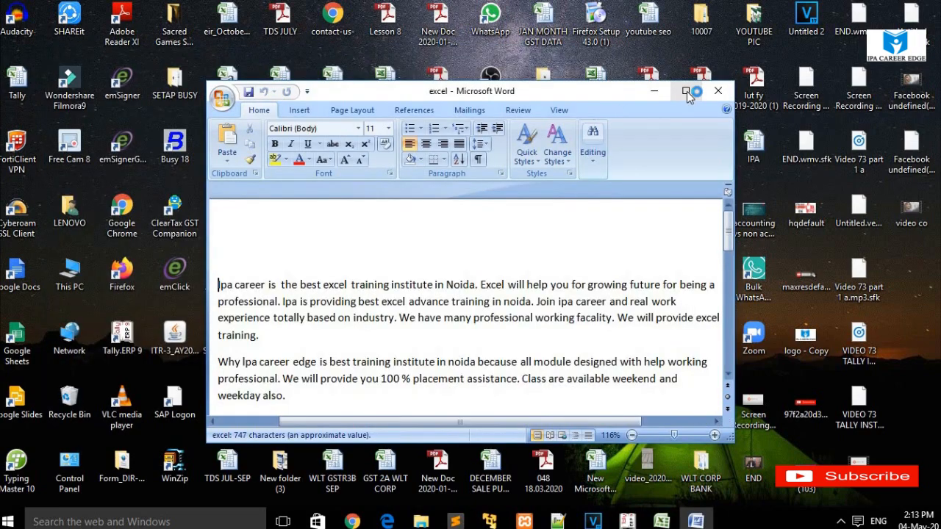
click(687, 91)
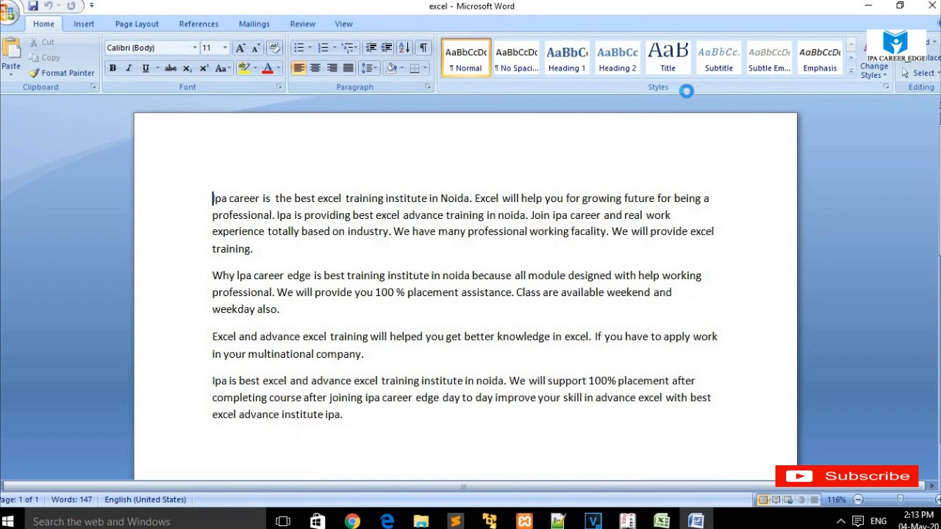
key(ctrl+v)
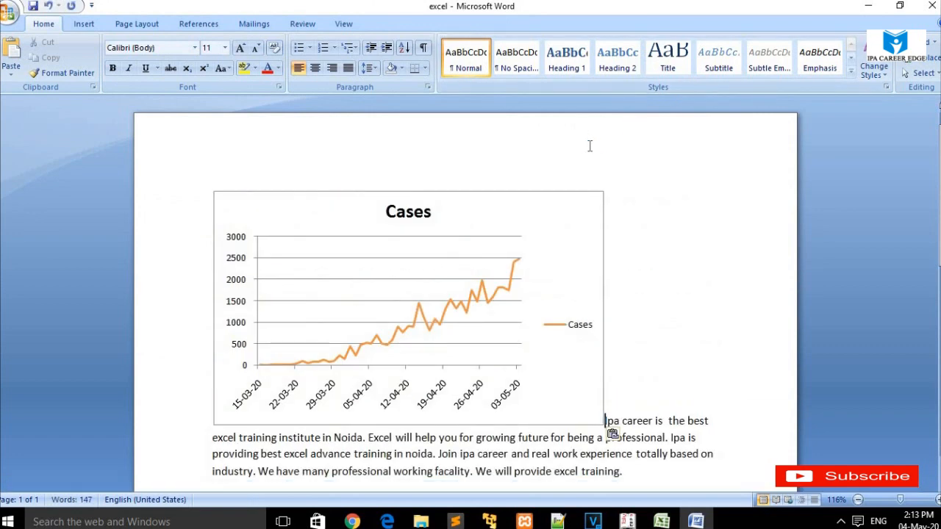
Open the pasted Cases chart's source data for editing in the EXCAL workbook beside the Word document
click(408, 241)
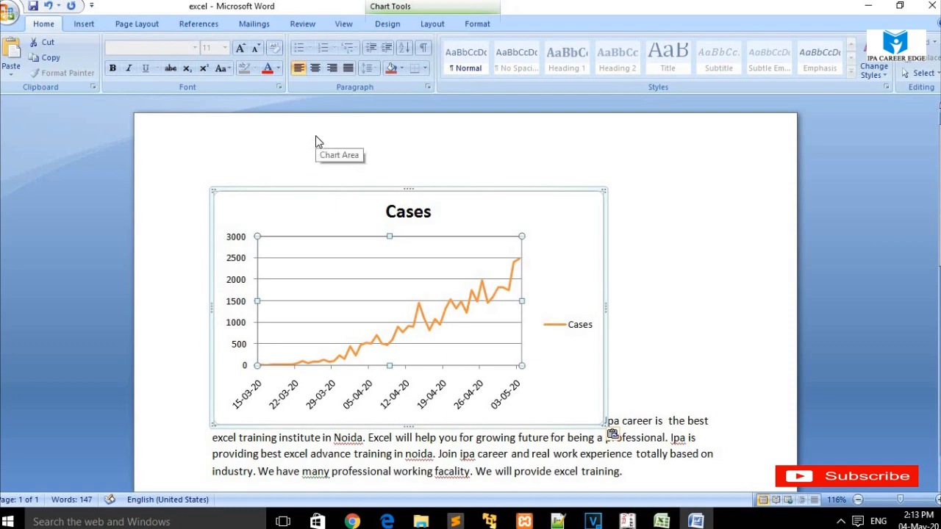
click(376, 210)
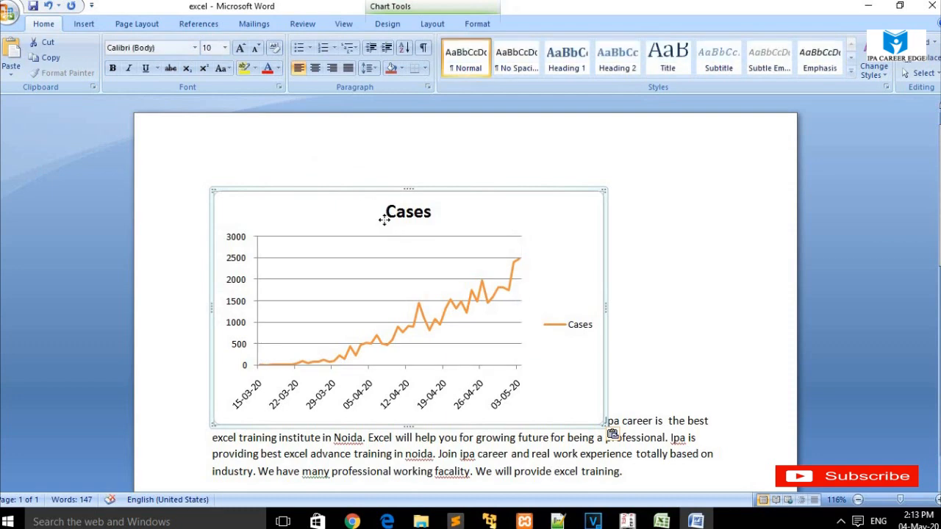
click(384, 218)
click(180, 68)
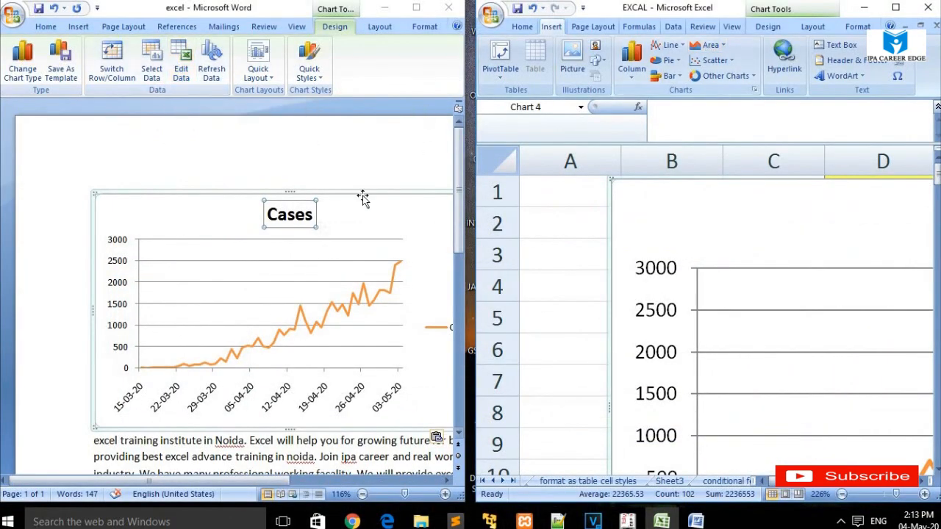
click(315, 234)
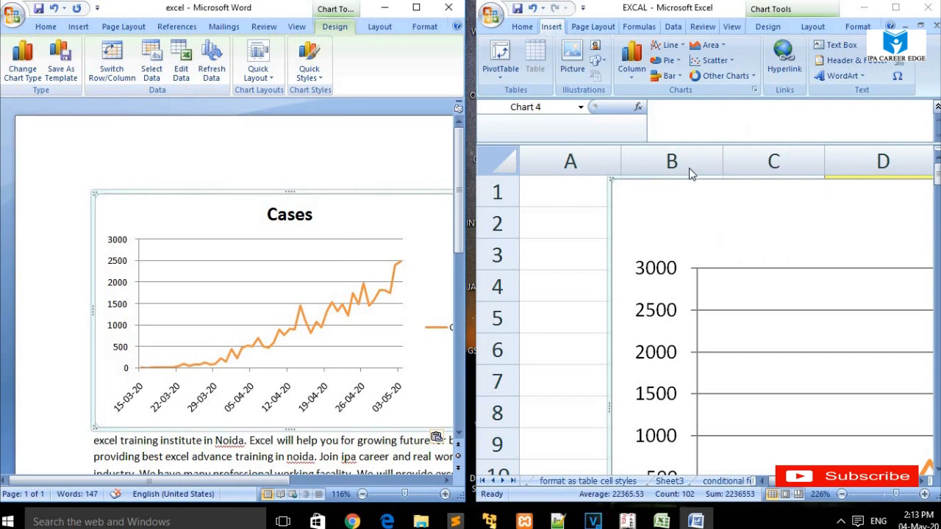
Cancel closing the Word document and maximize the EXCAL workbook to view the source Cases chart
click(450, 7)
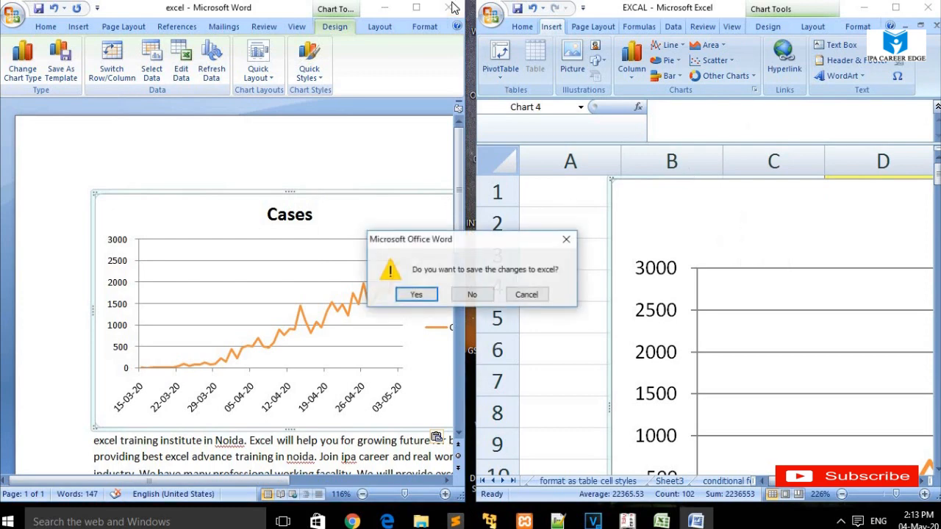
click(566, 242)
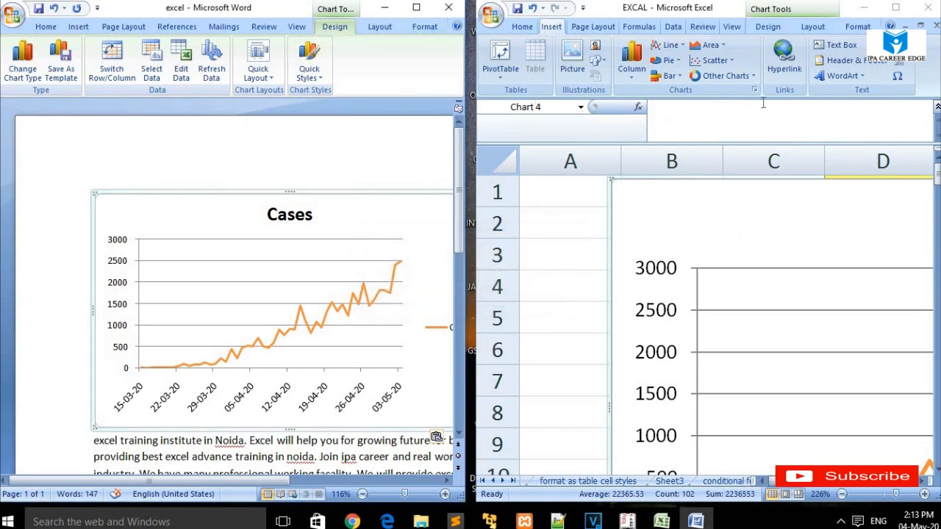
click(899, 8)
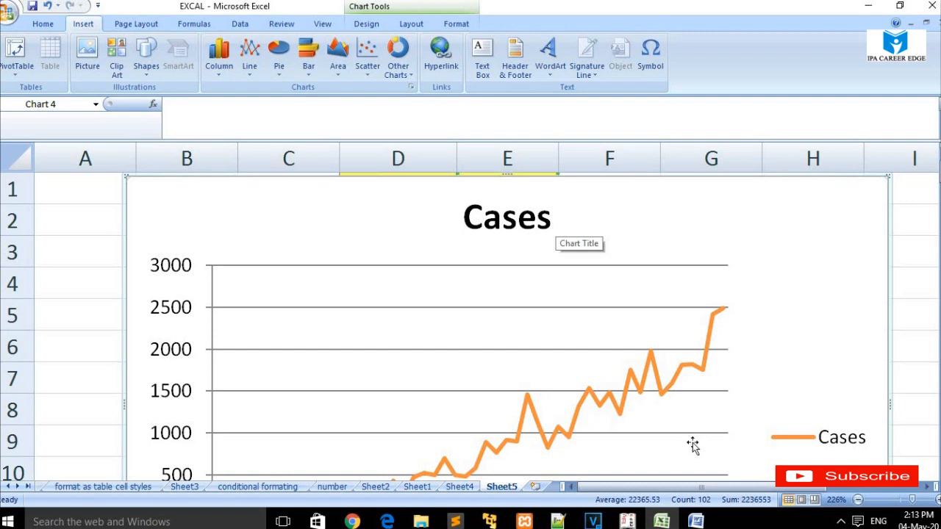
Switch back to the Word document "excel" and close it, saving the changes
click(697, 522)
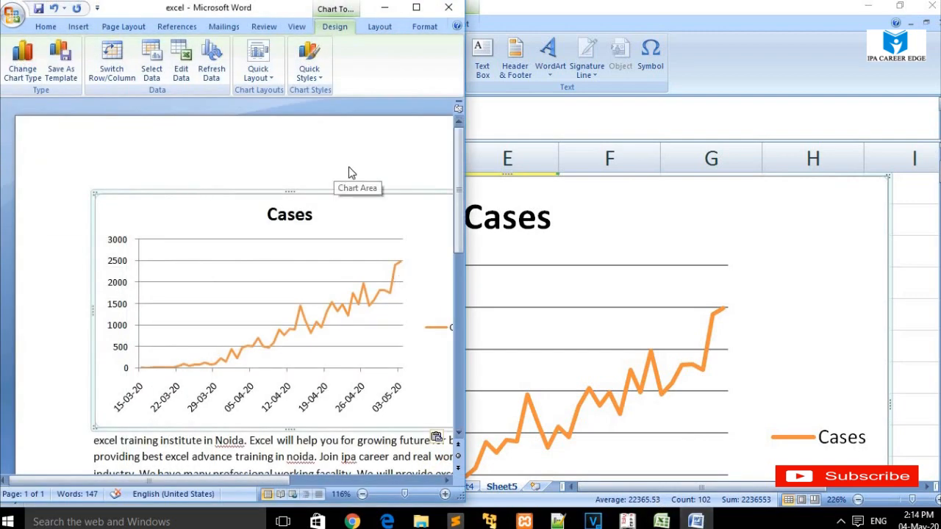
click(449, 7)
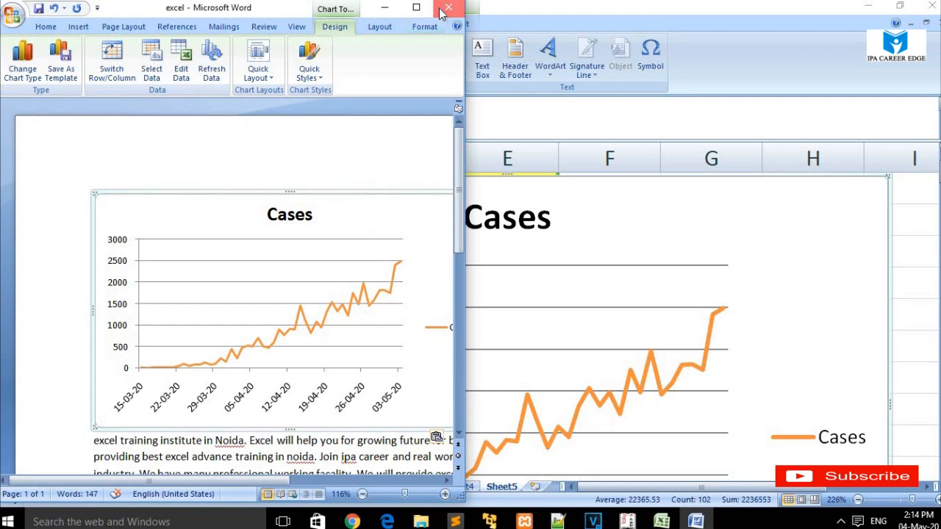
click(420, 297)
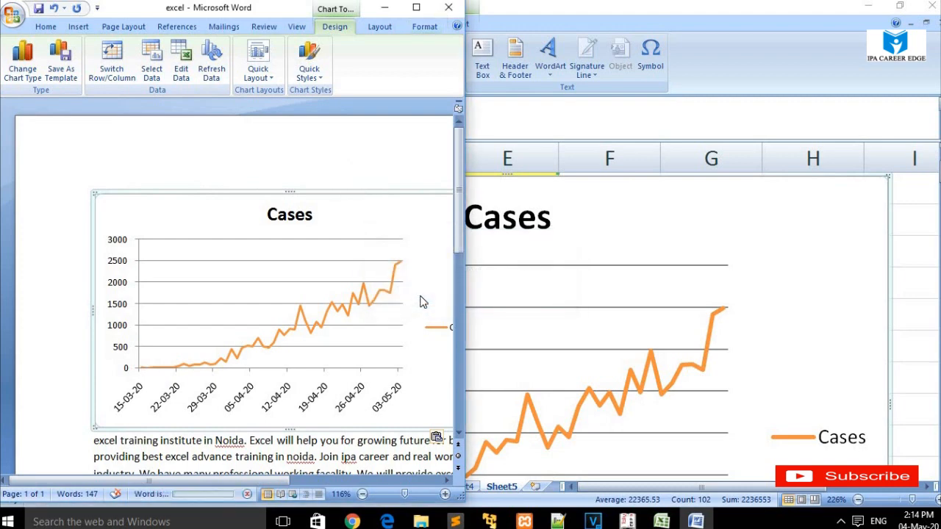